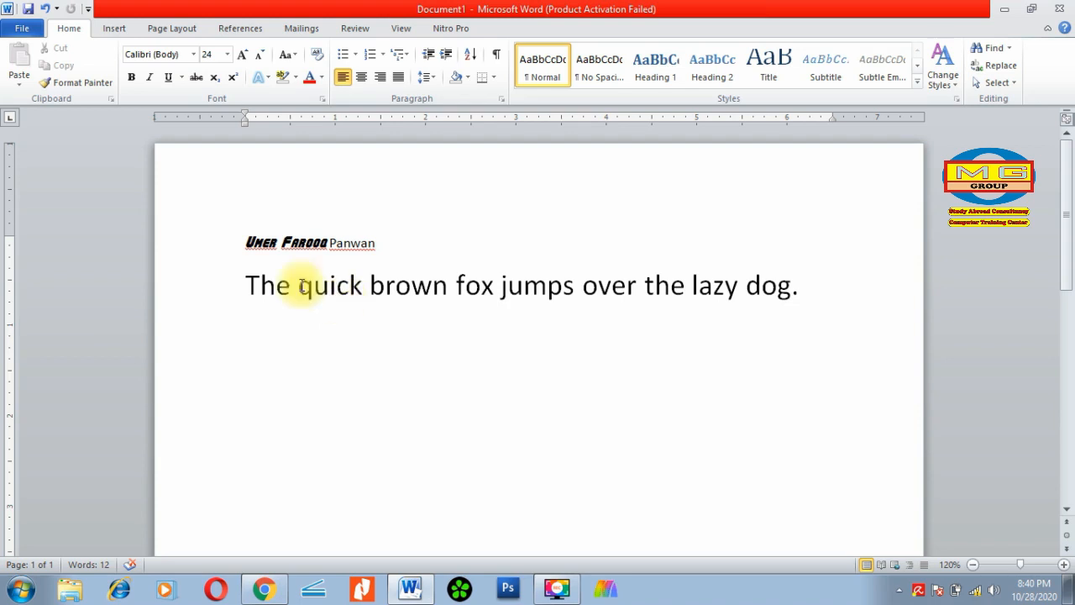
Step: Change the sentence "The quick brown fox jumps over the lazy dog." to lowercase
left_click(215, 282)
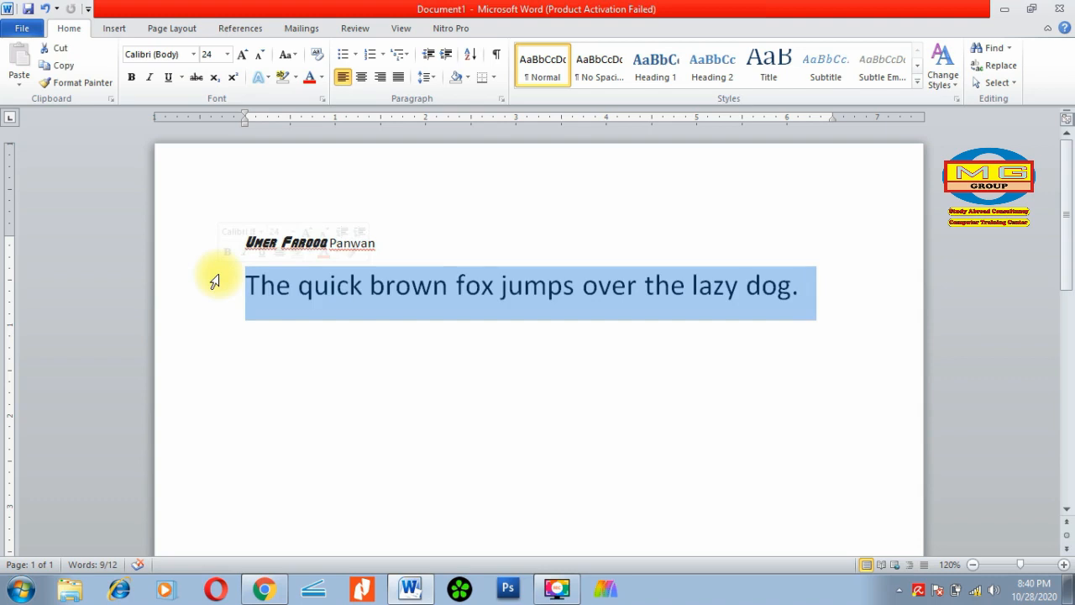
left_click(294, 56)
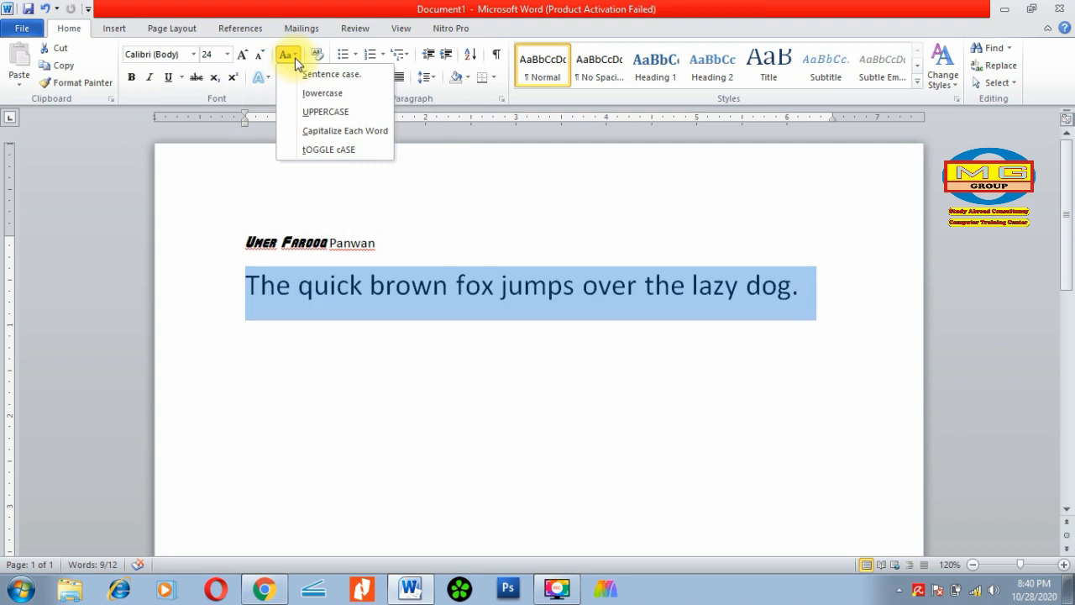
left_click(318, 92)
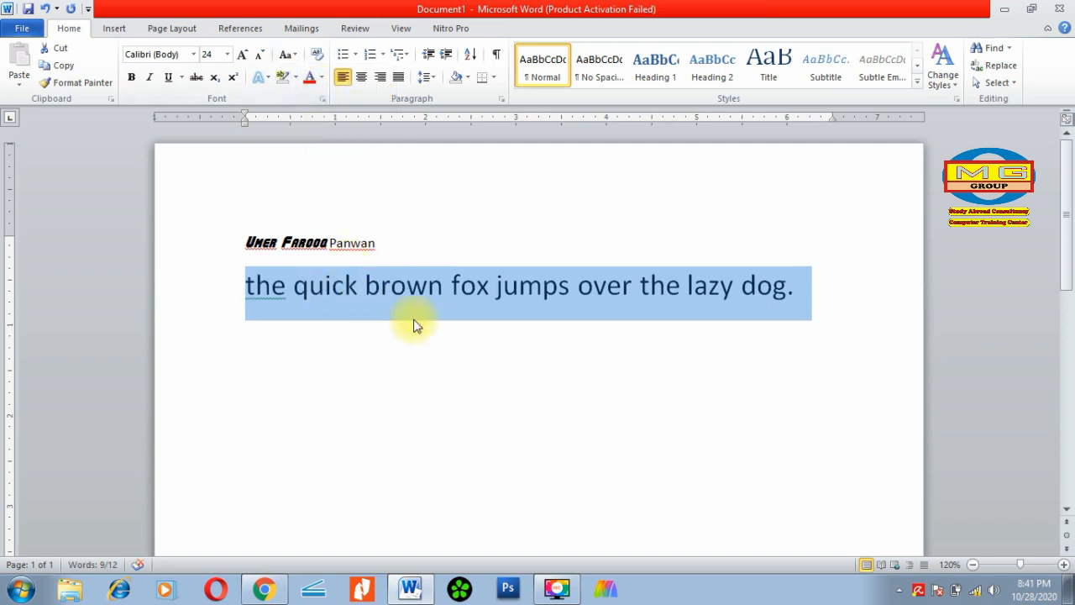
Step: Change the fox sentence's case to UPPERCASE and to Capitalize Each Word
left_click(299, 56)
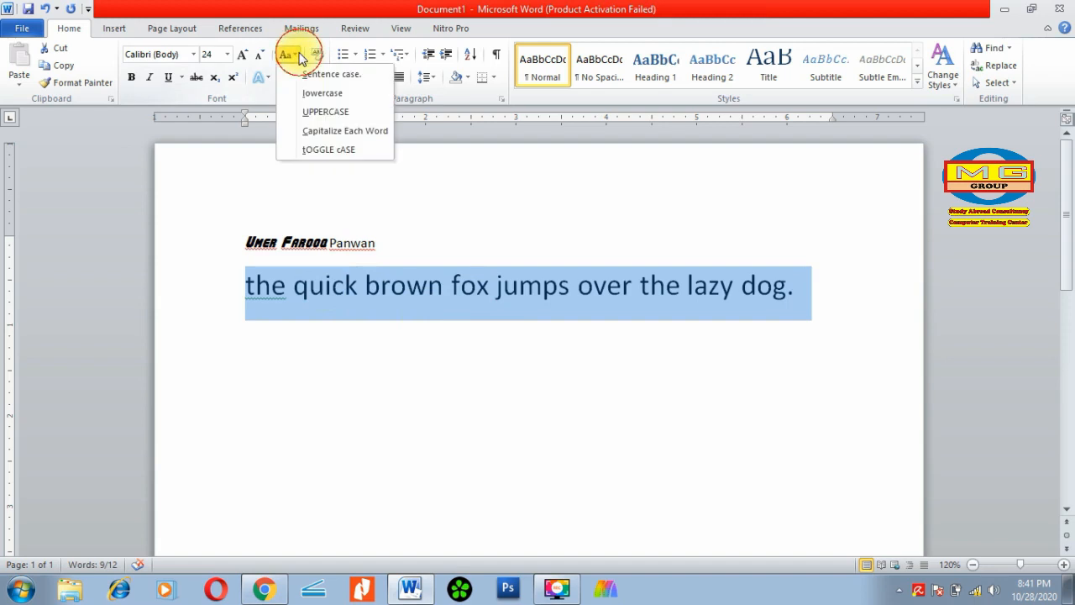
left_click(326, 113)
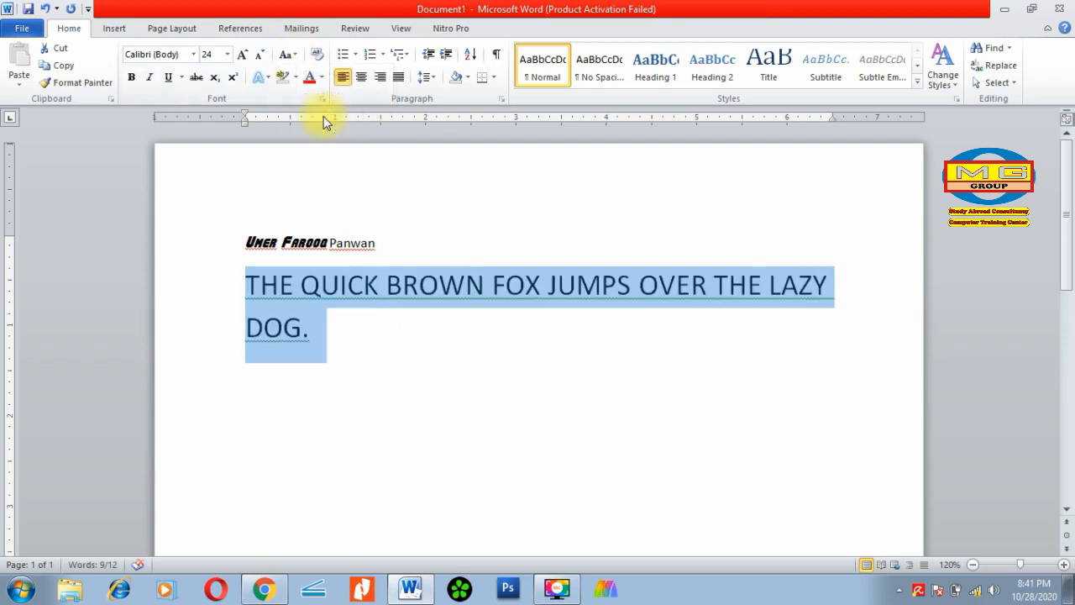
left_click(290, 54)
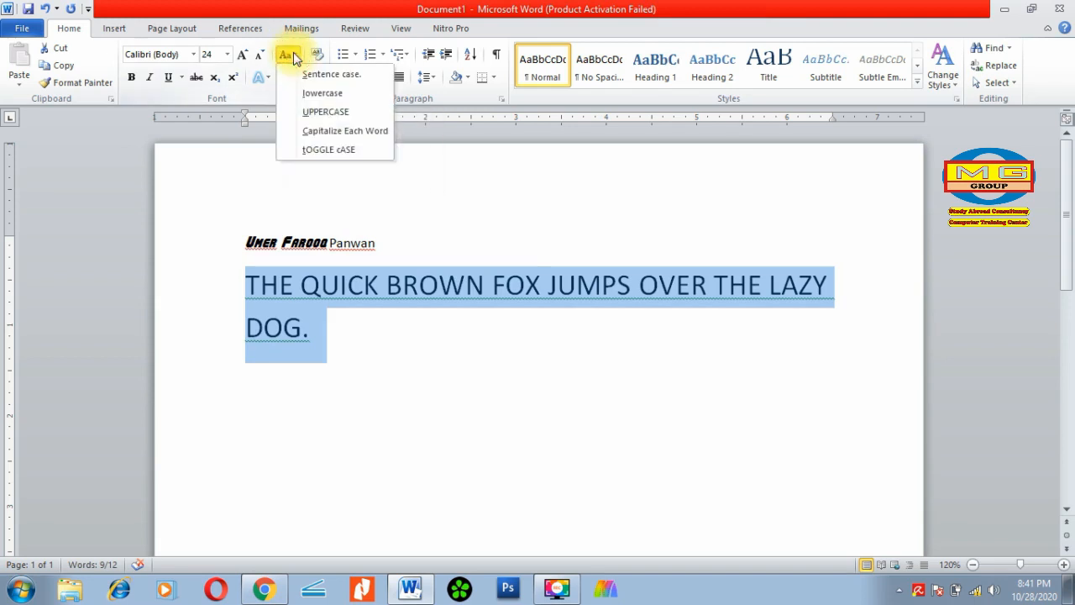
left_click(342, 132)
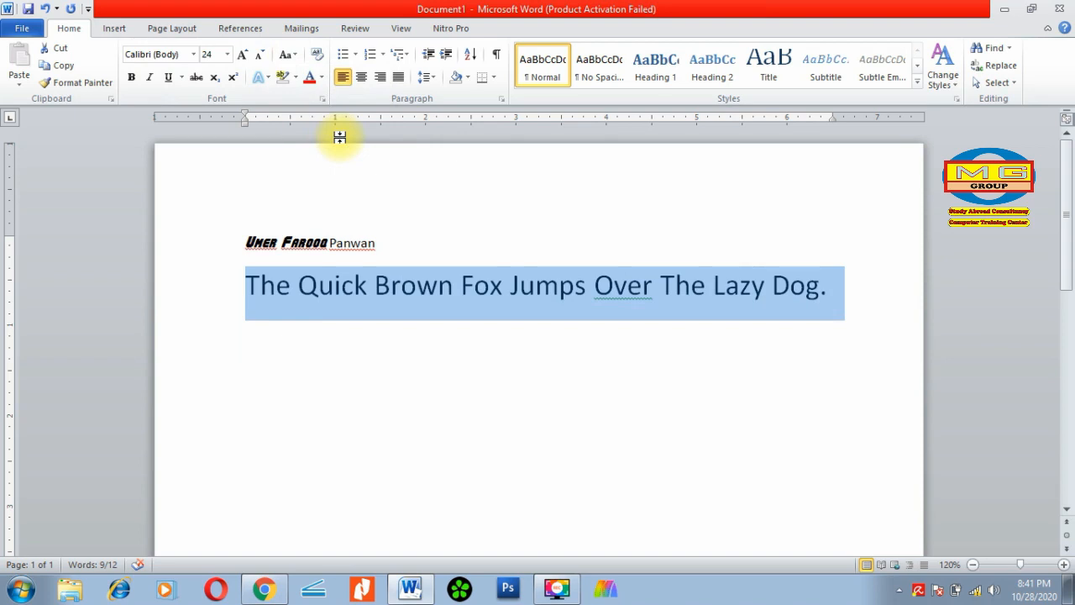
Step: Apply tOGGLE cASE to the fox sentence and return it to Sentence case
left_click(287, 54)
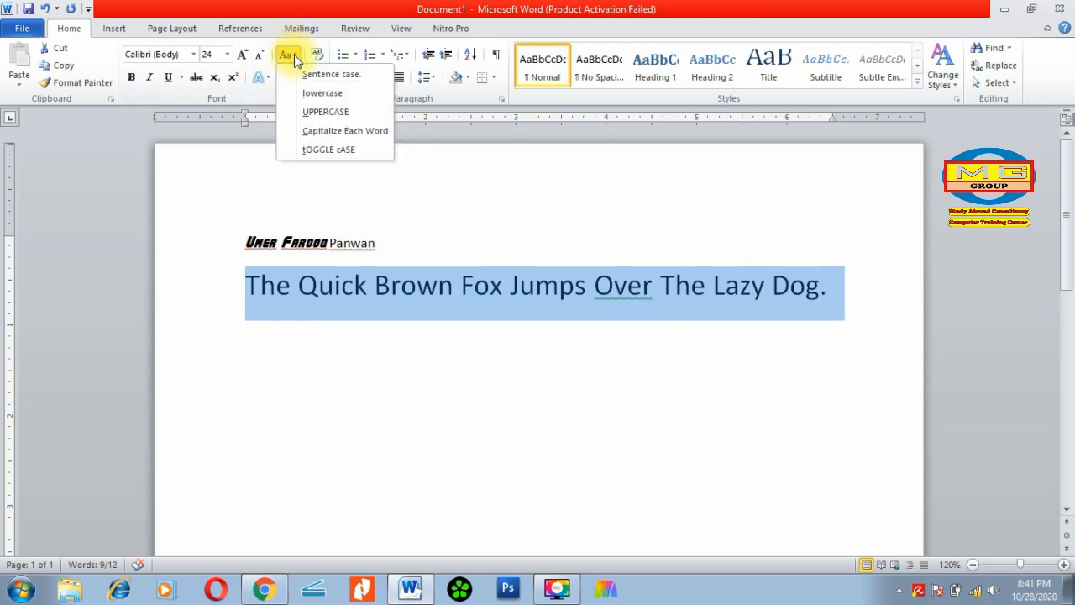
left_click(329, 151)
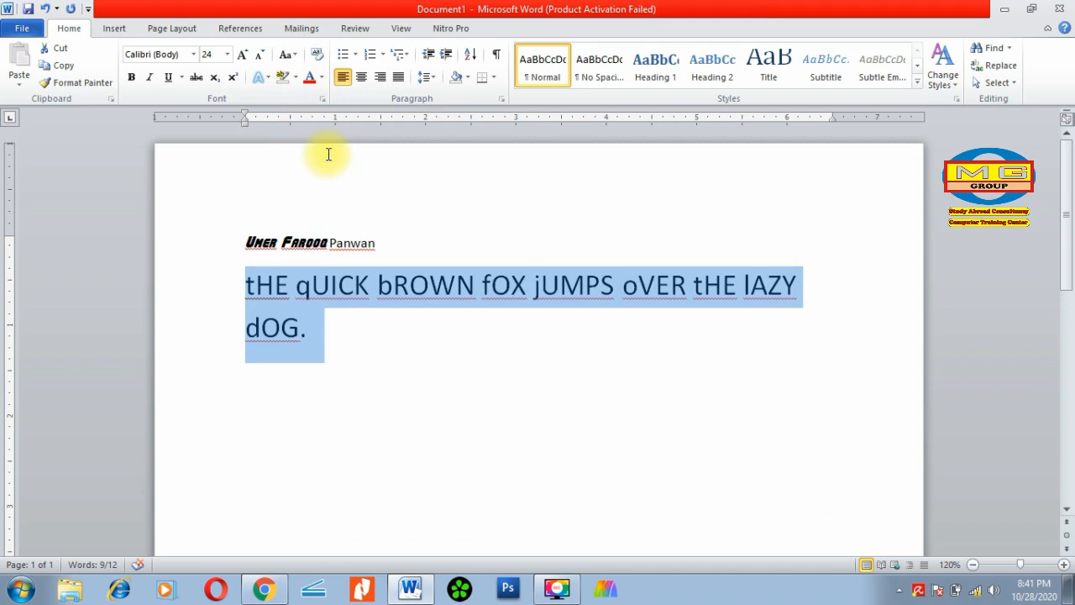
left_click(288, 54)
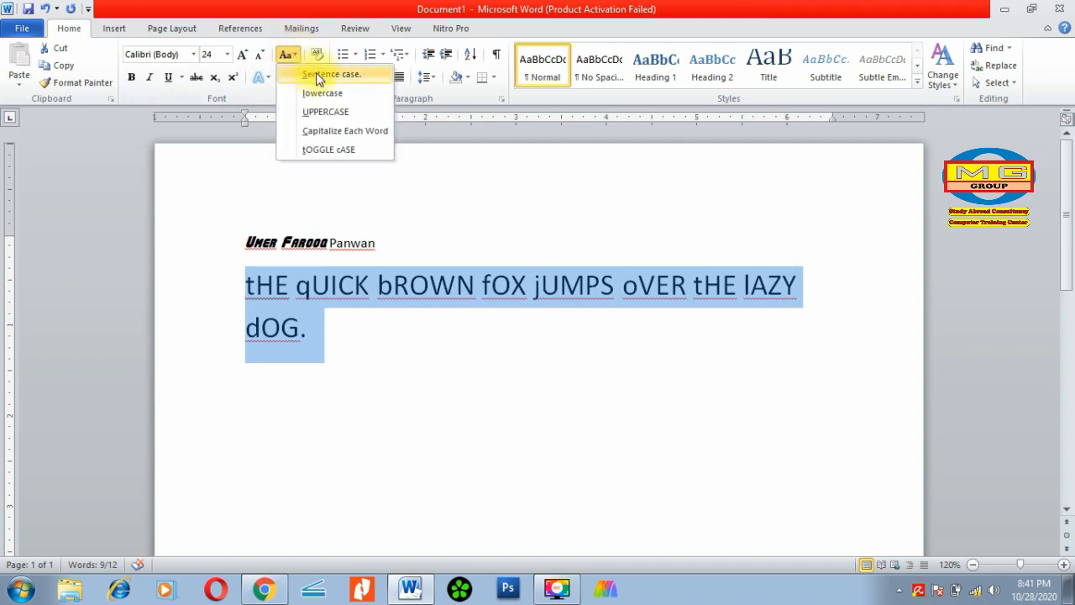
left_click(318, 76)
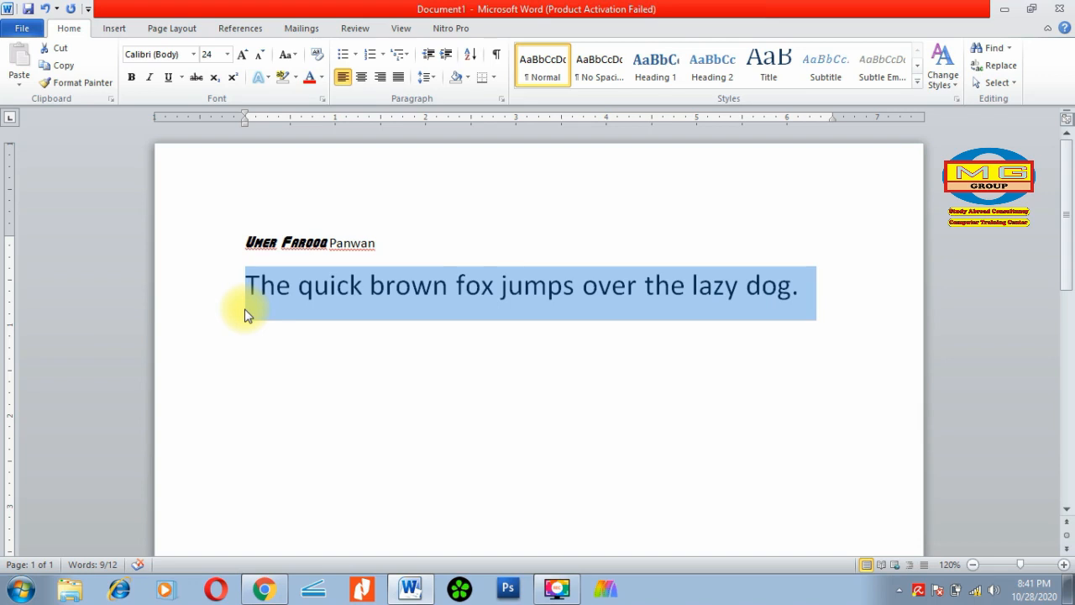
Step: Format the whole fox sentence as bold, italic and underlined
left_click(132, 78)
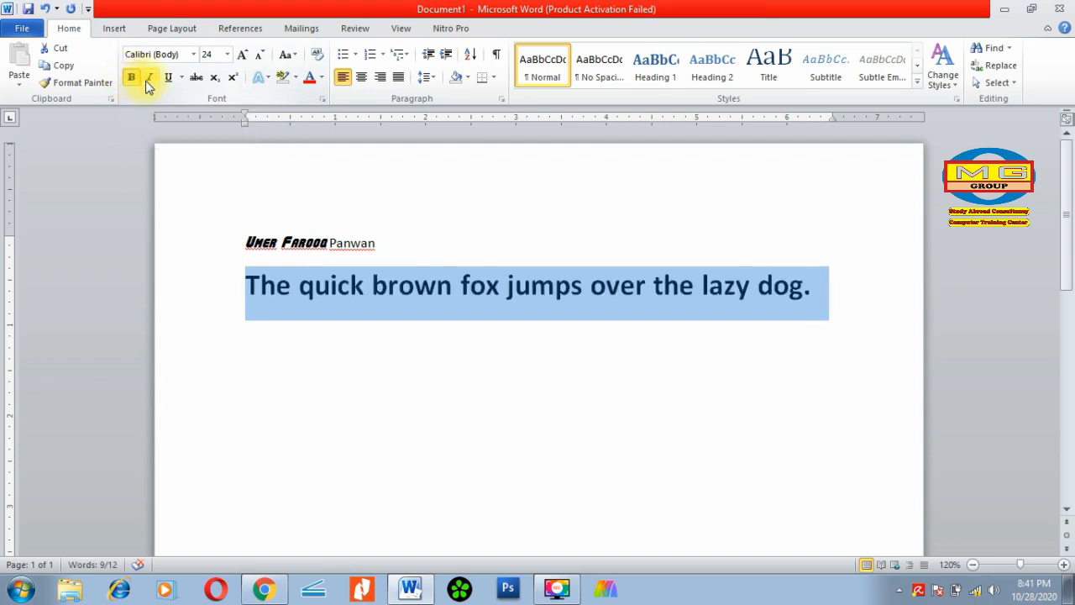
left_click(148, 80)
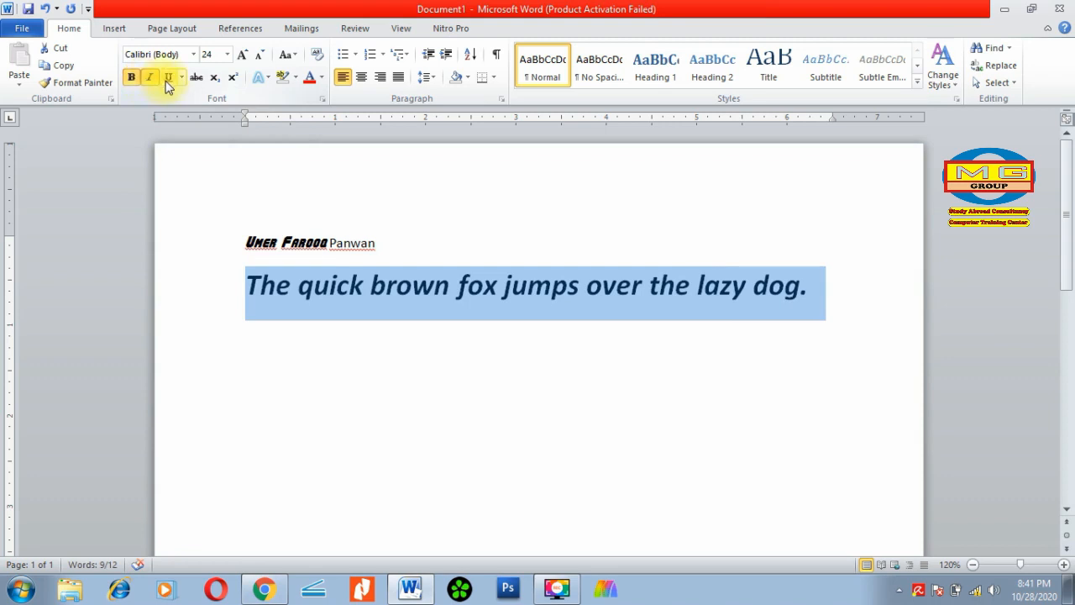
left_click(168, 84)
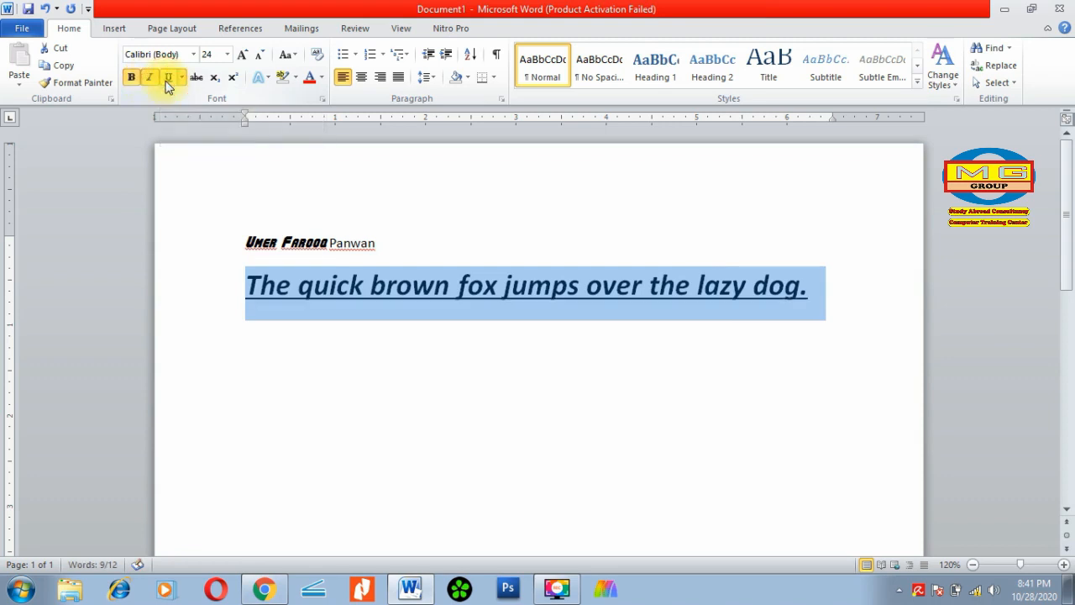
left_click(268, 319)
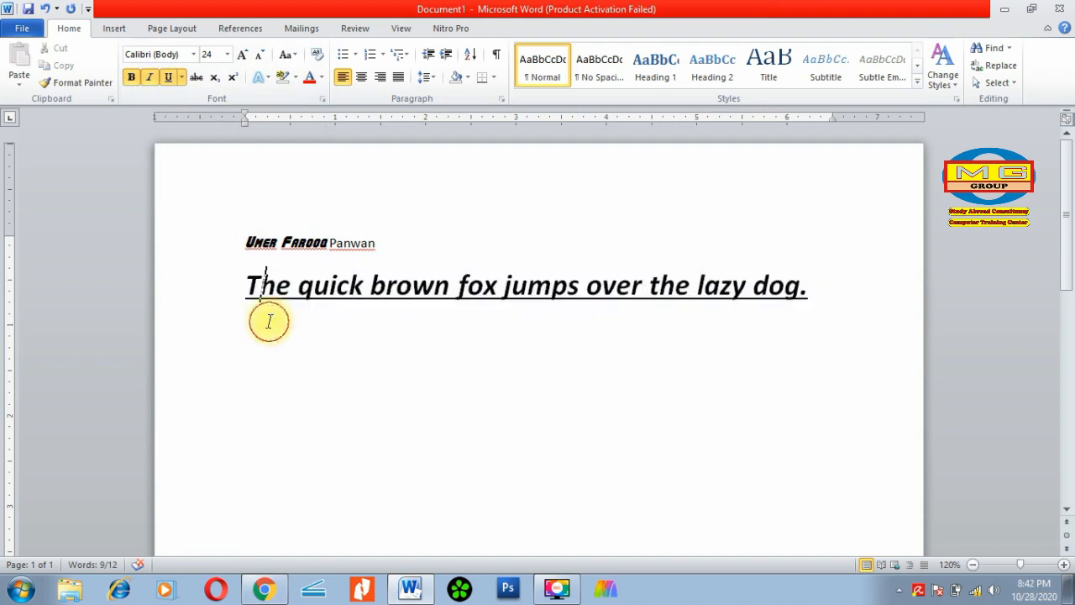
Step: Try strikethrough on the word "quick" in the sentence and remove it again
left_click_drag(300, 290, 363, 307)
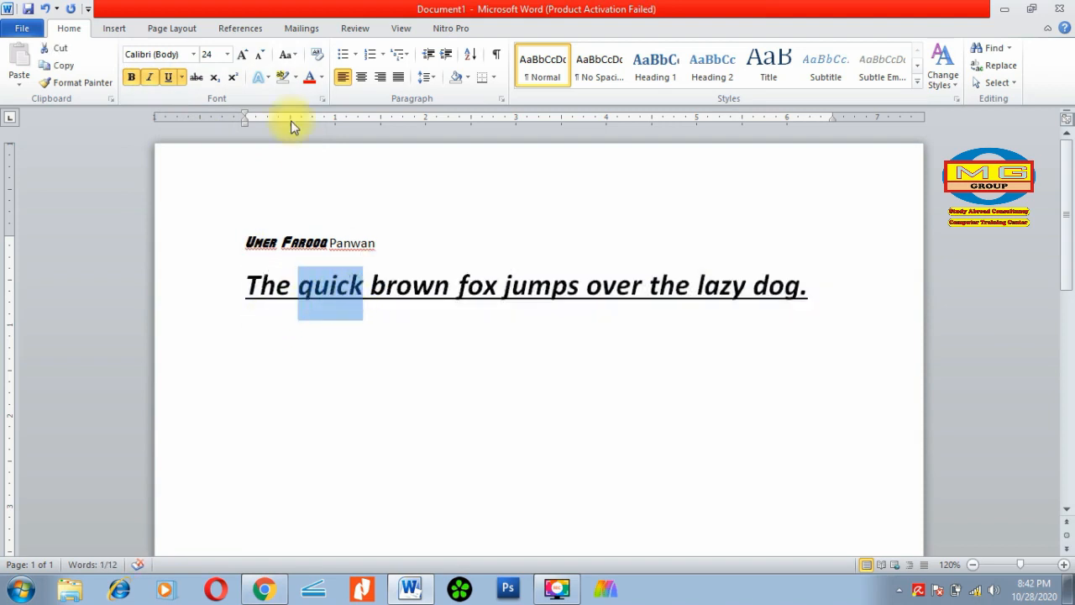
left_click(194, 84)
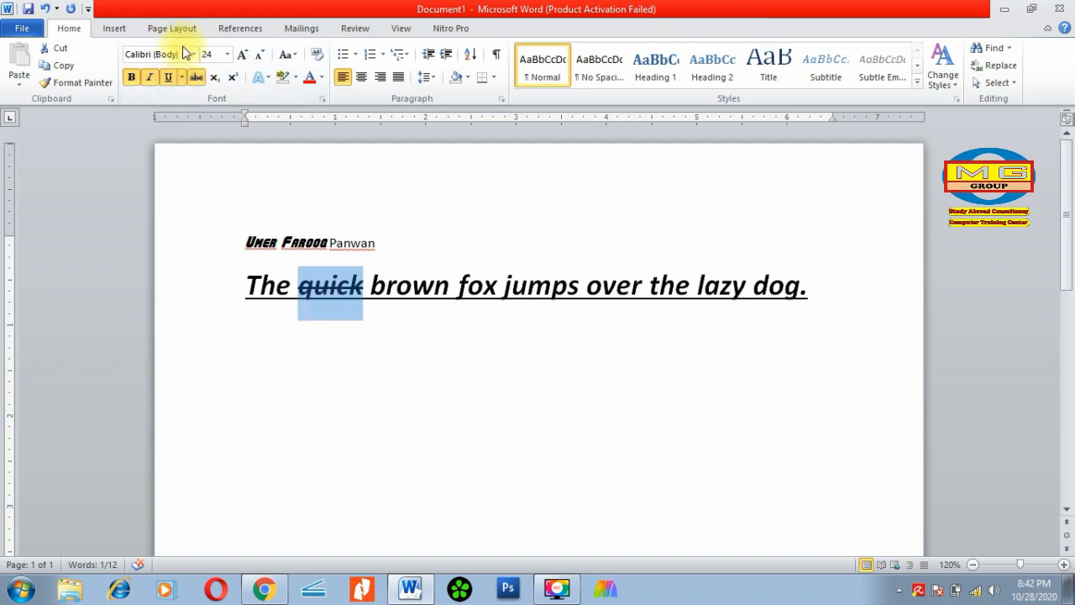
left_click(194, 77)
left_click(194, 76)
left_click(194, 77)
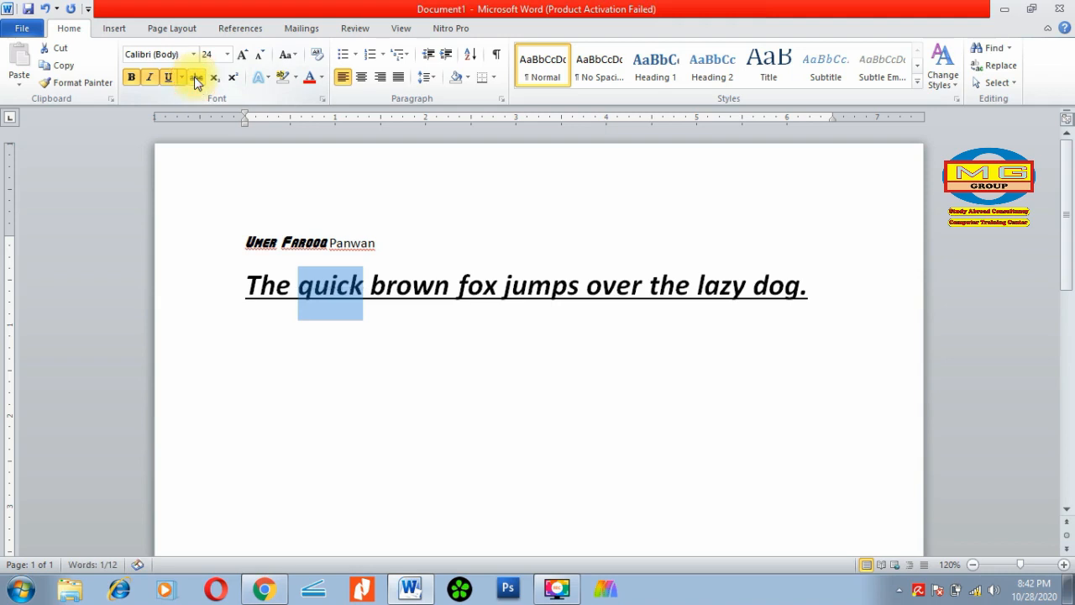
left_click(280, 360)
Step: Add "X2" two lines below the fox sentence and make the 2 a subscript
left_click(828, 290)
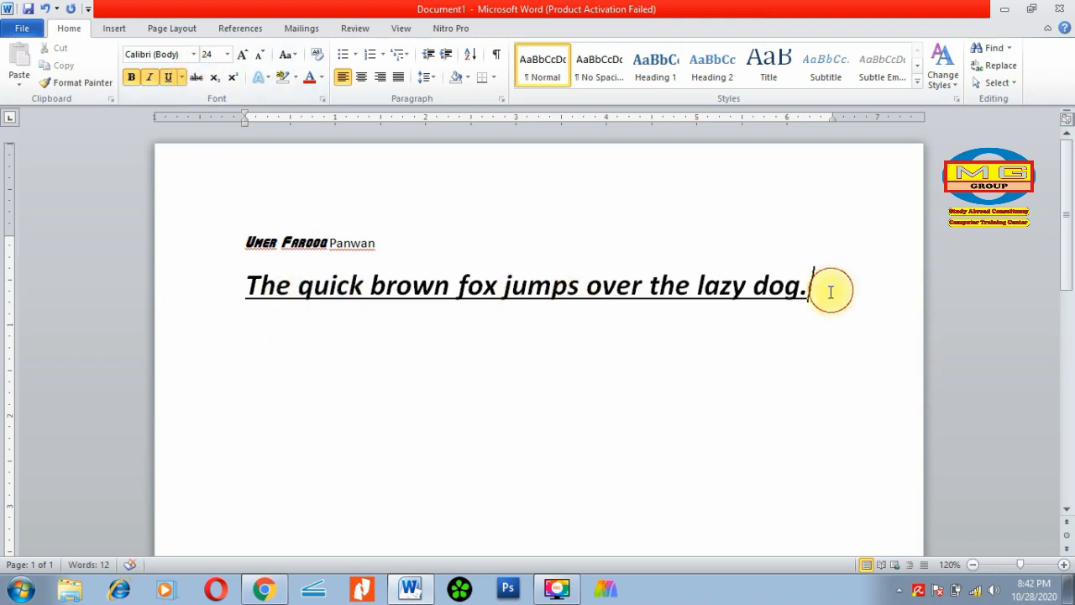
key("Return")
key("Return")
type("X2")
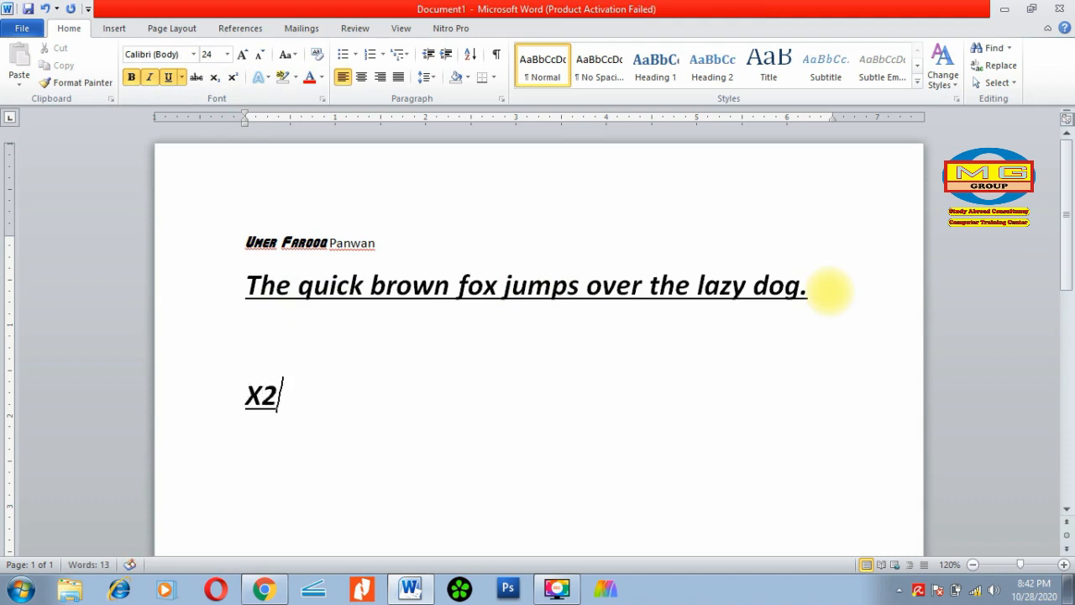
left_click_drag(283, 395, 266, 395)
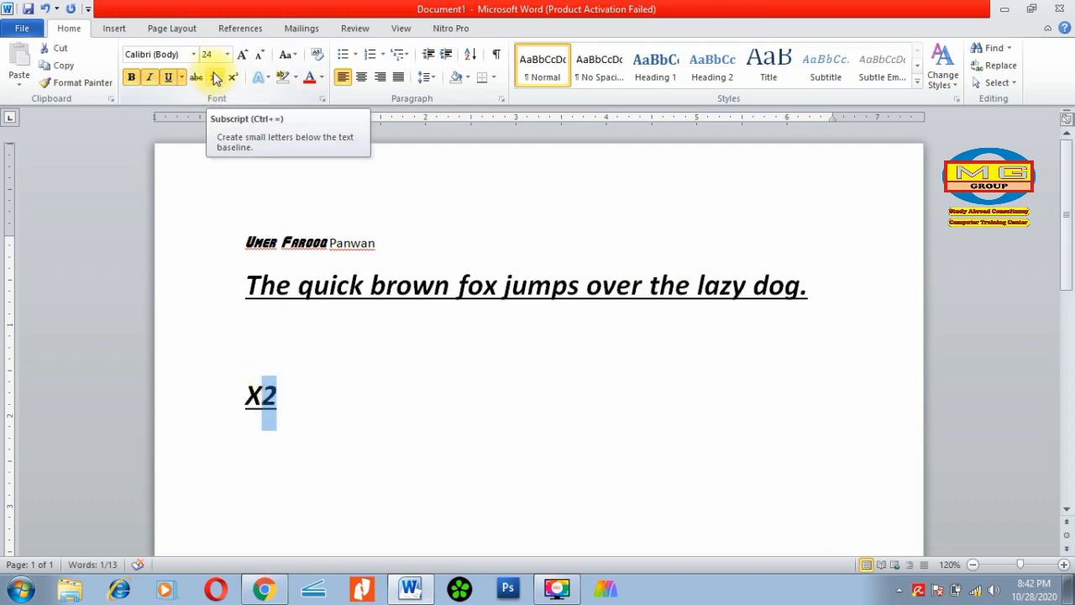
left_click(215, 77)
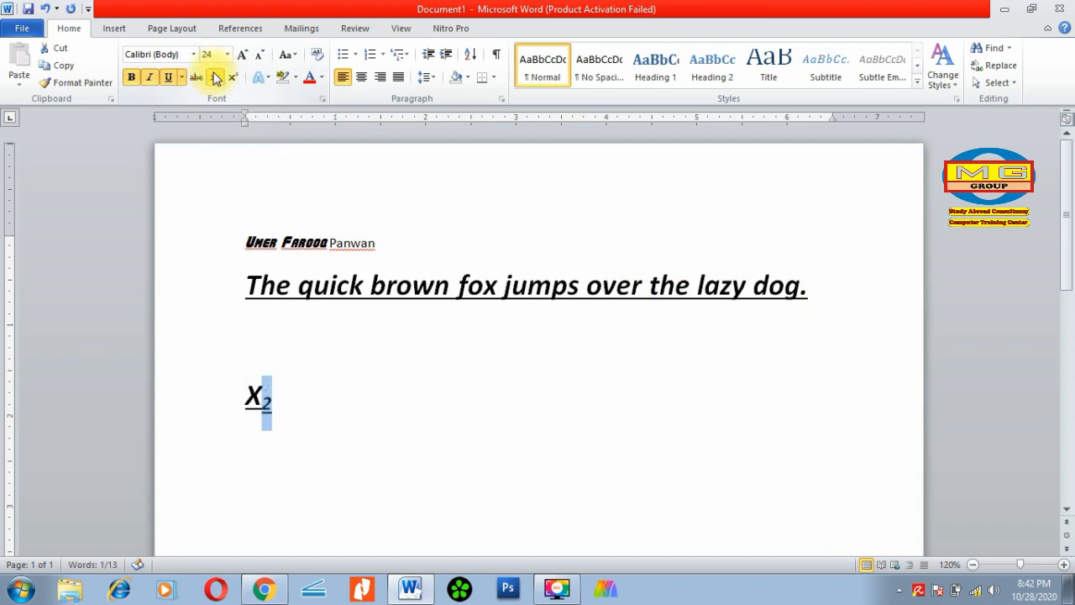
Step: Replace the X2 text with "H2O", placed on the line directly below the fox sentence
key("BackSpace")
key("BackSpace")
key("BackSpace")
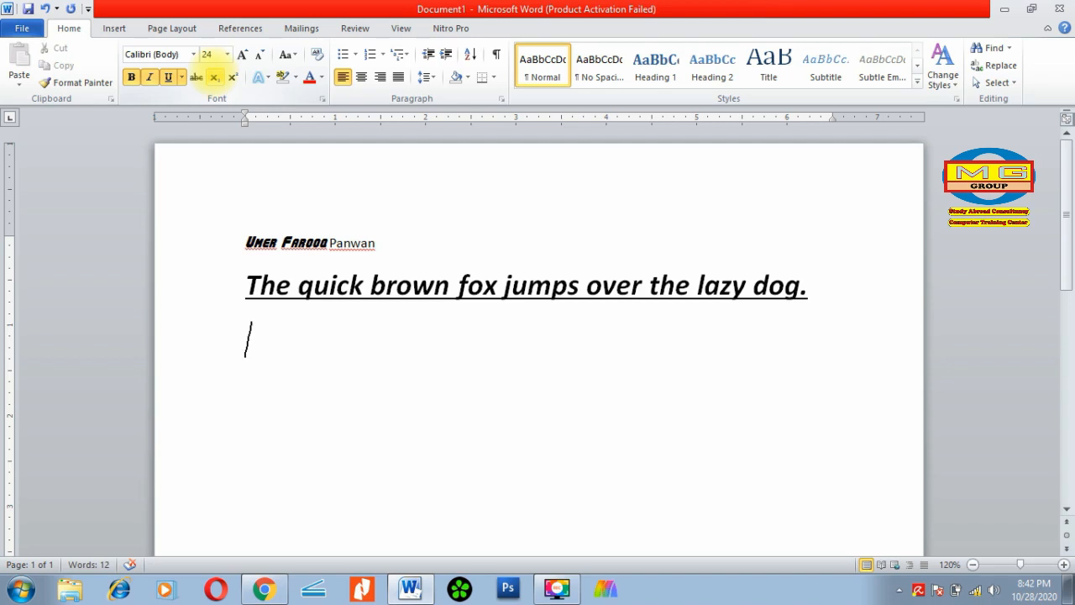
type("H20")
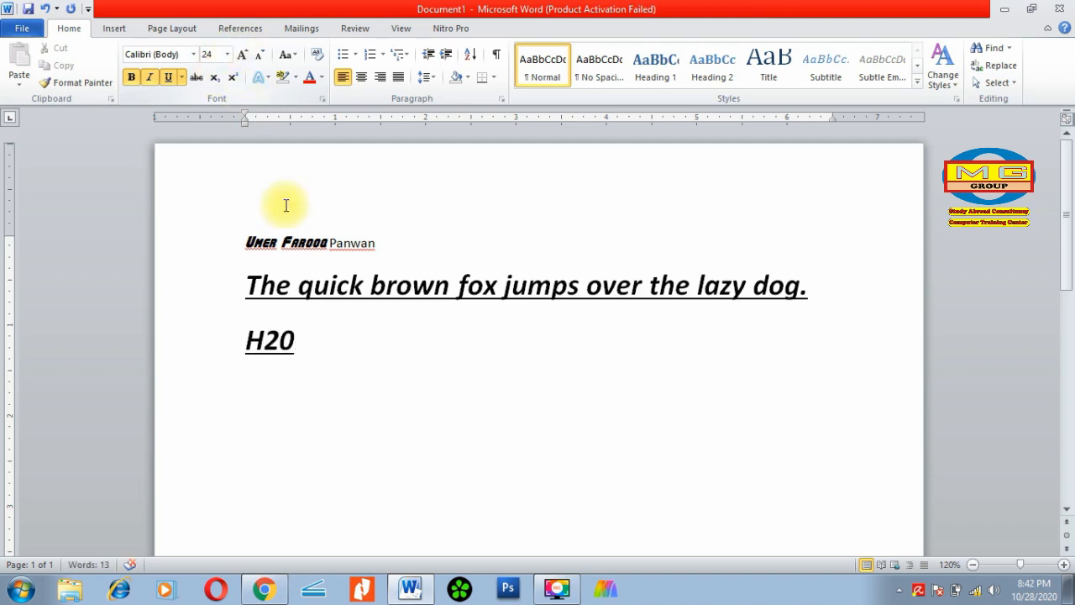
key("BackSpace")
type("o")
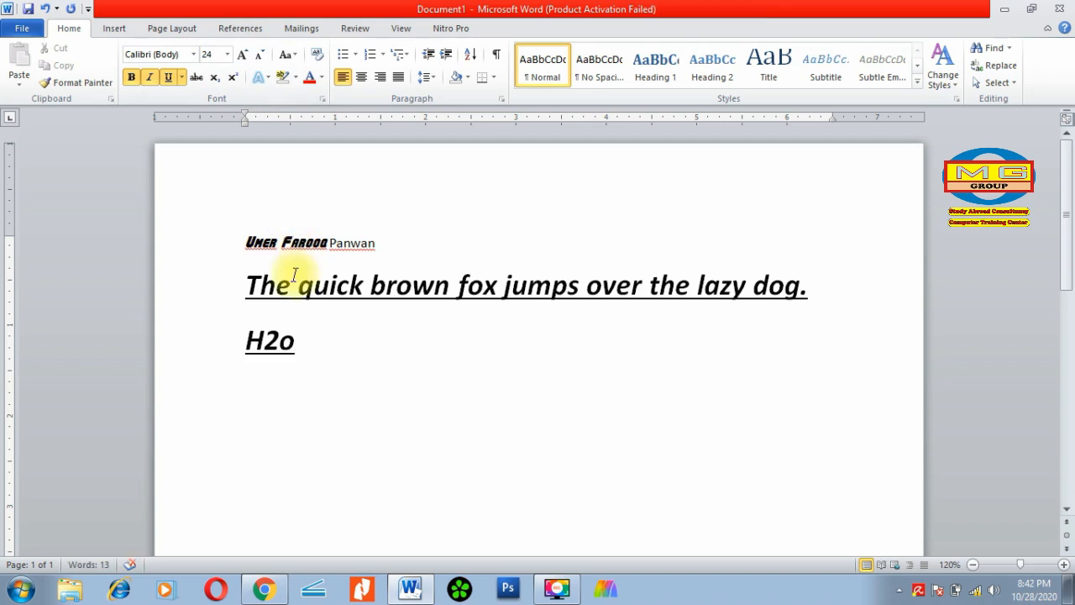
key("BackSpace")
type("O")
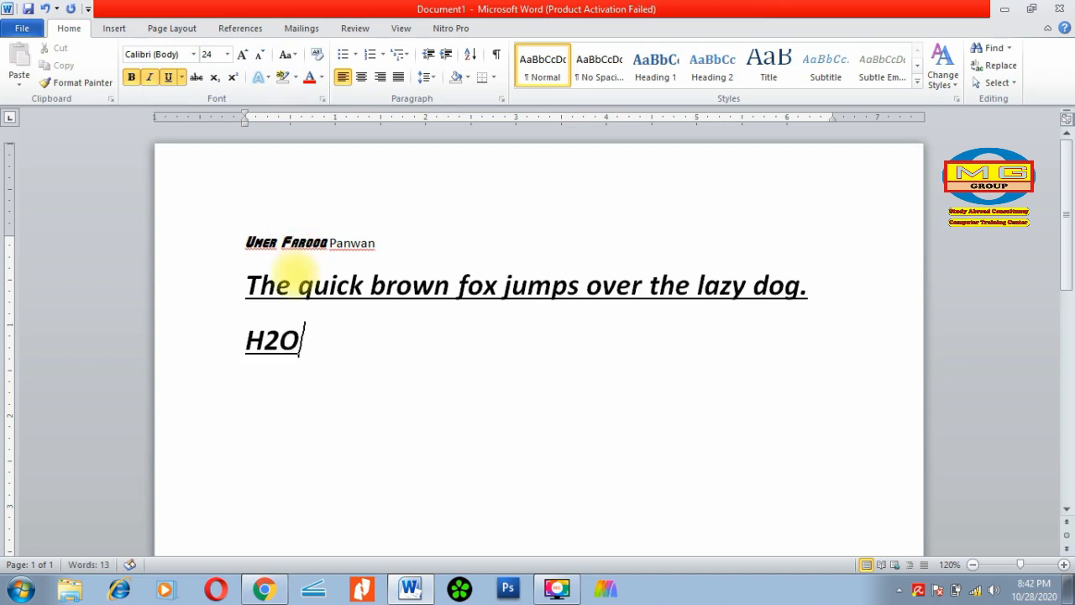
Step: Make the 2 in "H2O" a subscript
left_click(280, 346)
left_click_drag(280, 347, 267, 344)
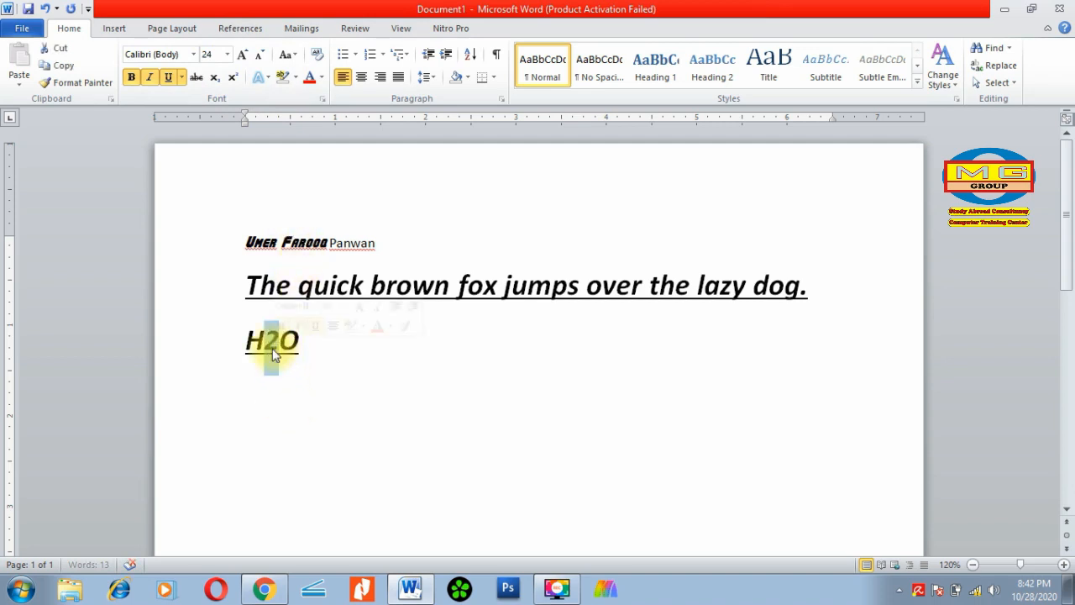
left_click(215, 78)
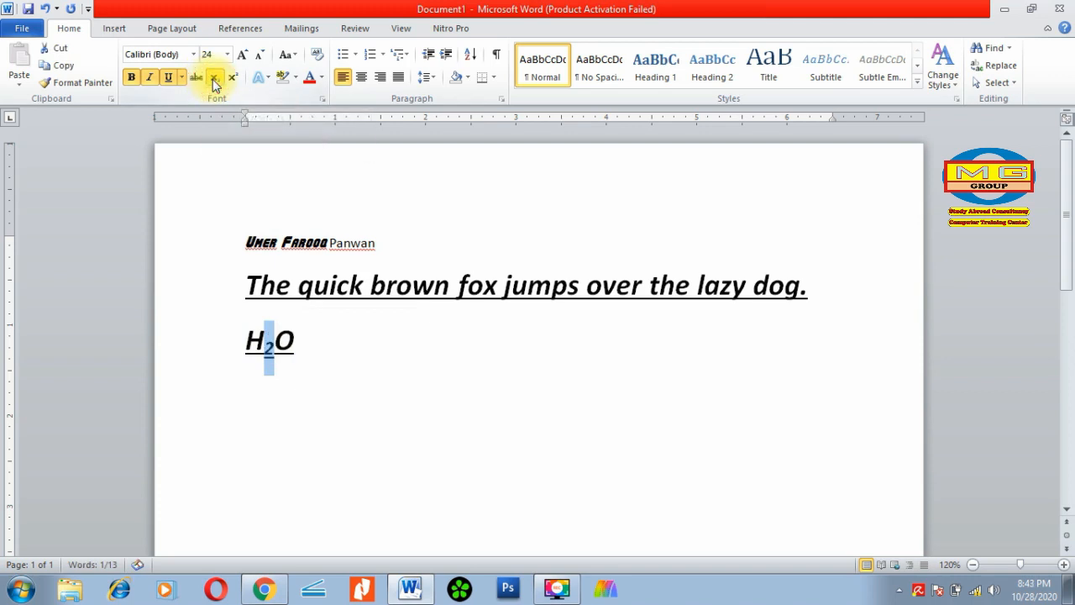
Step: Add "X2" one tab after the H2O formula and make its 2 a superscript
left_click(295, 346)
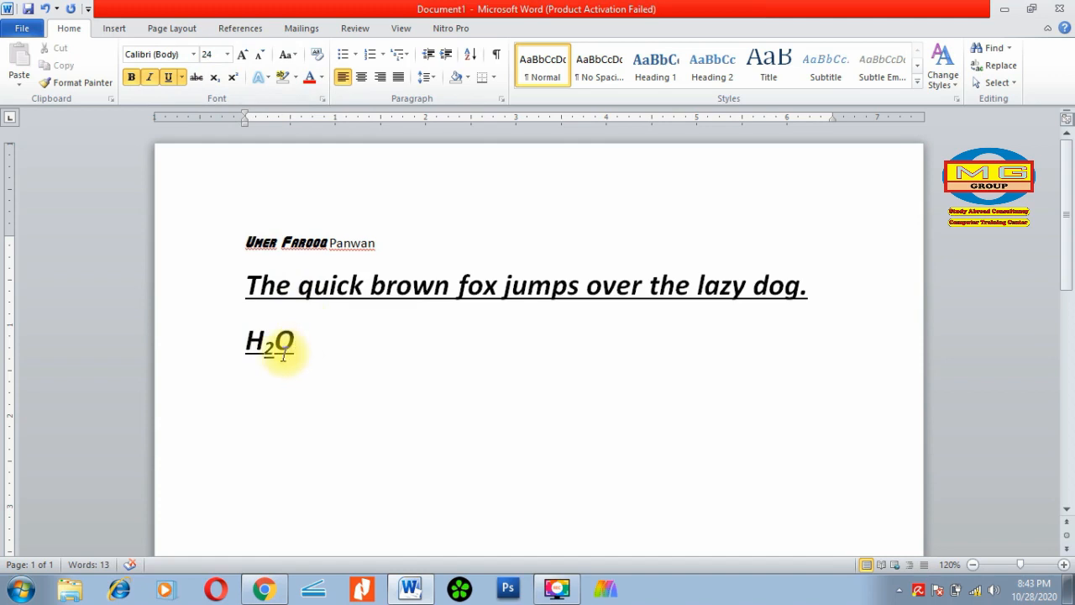
key("Tab")
type("X2")
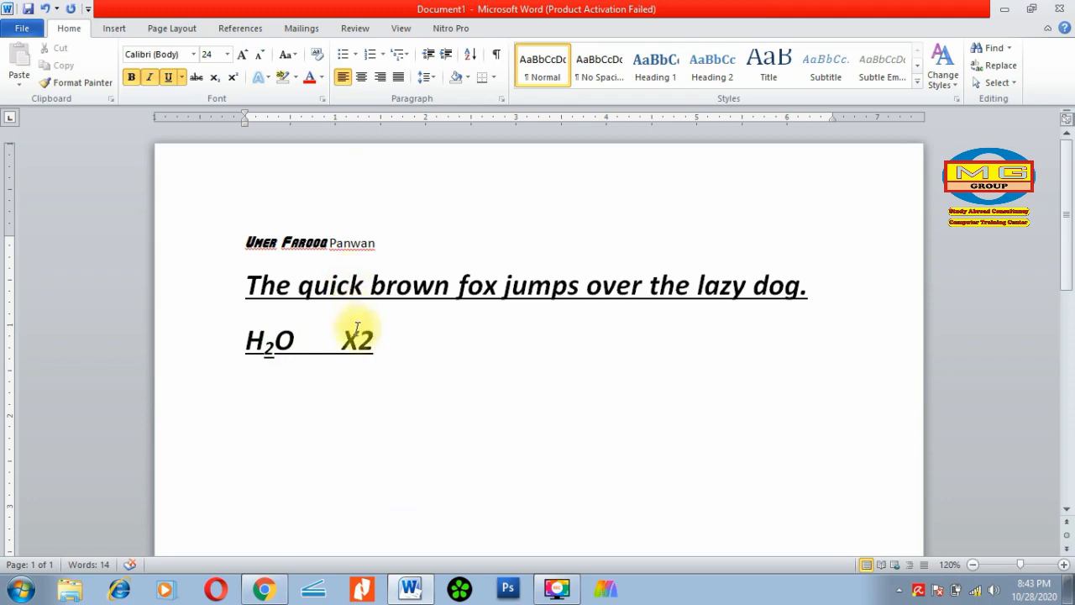
left_click_drag(357, 341, 375, 340)
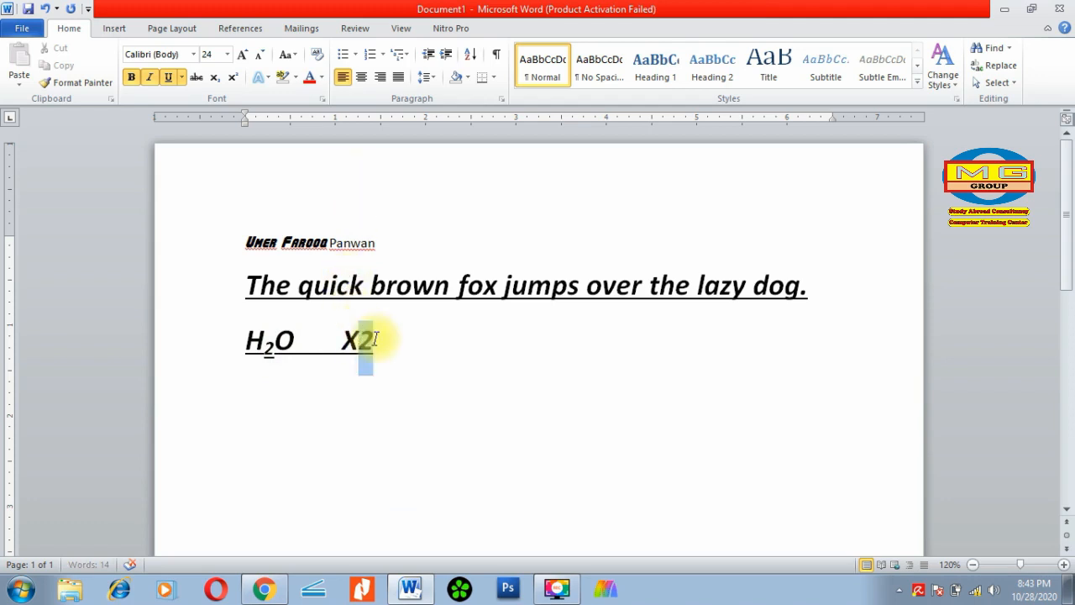
left_click(232, 80)
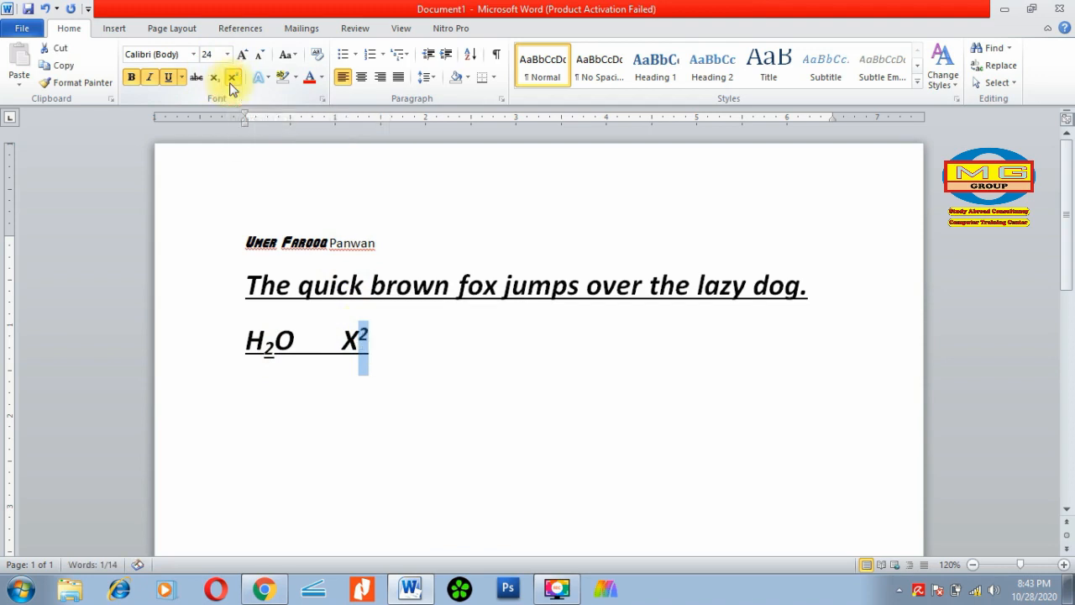
Step: Start a new empty line after the superscript 2, below the H2O and X2 formulas
left_click(370, 349)
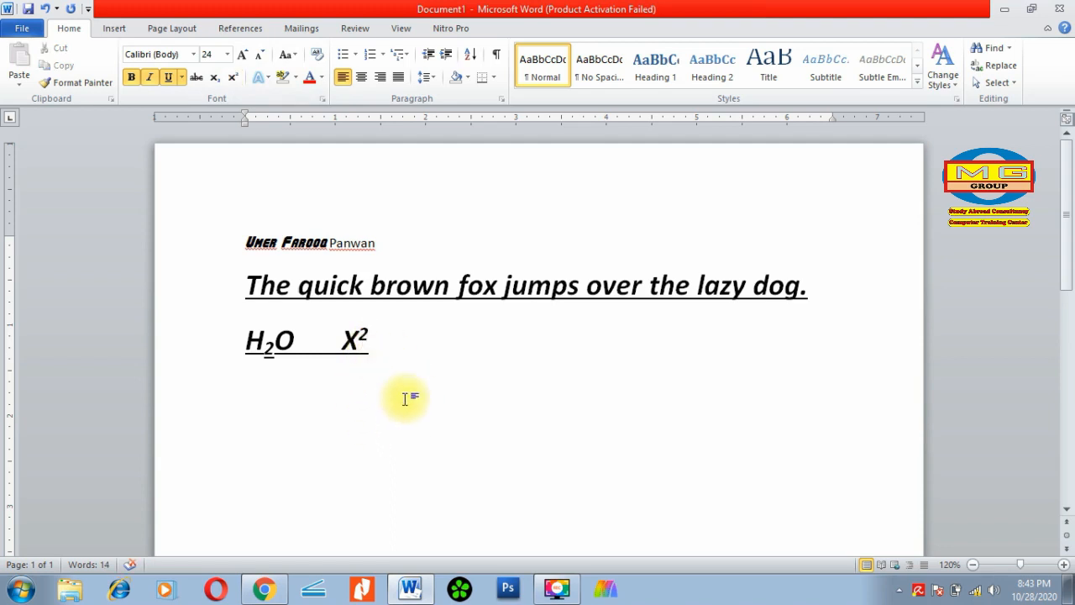
key("Left")
key("Return")
key("Return")
key("BackSpace")
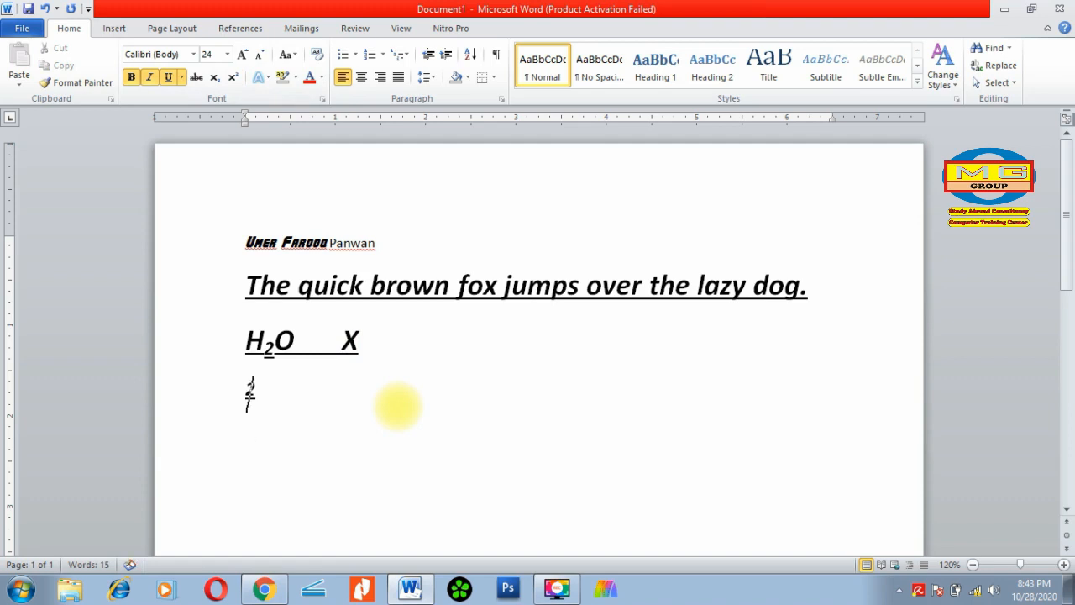
key("BackSpace")
key("Right")
key("Return")
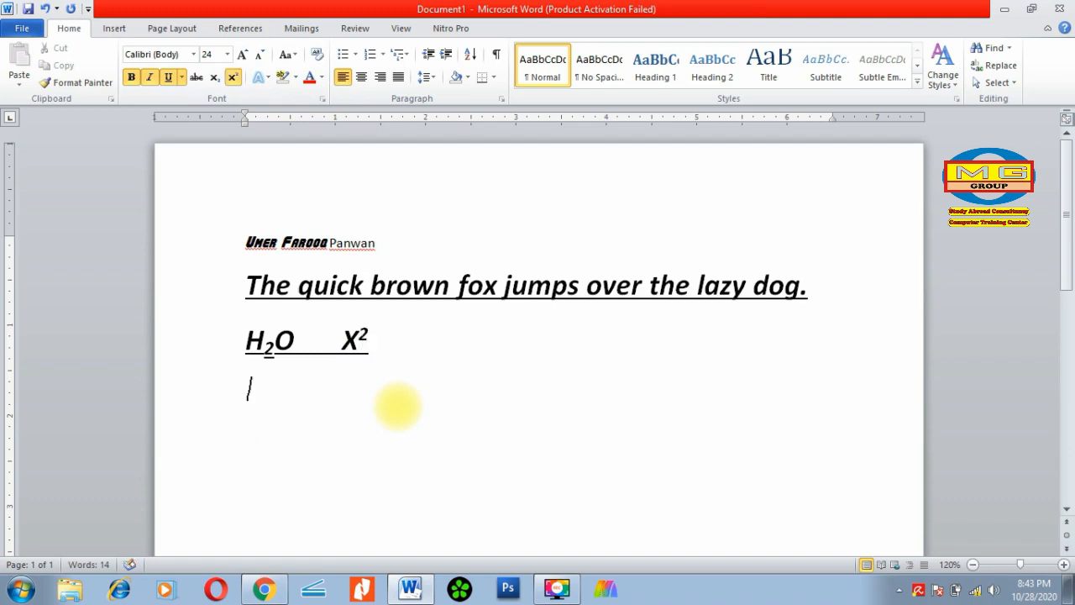
Step: Add a person's first name one blank line below the H2O and X2 formulas and remove the name's underline
key("Return")
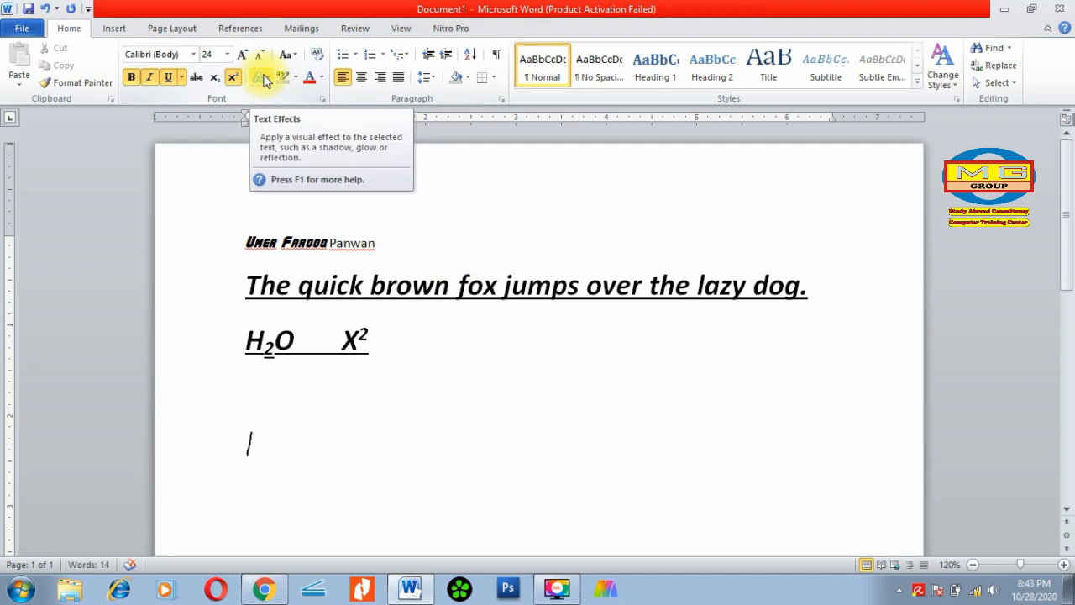
type("U")
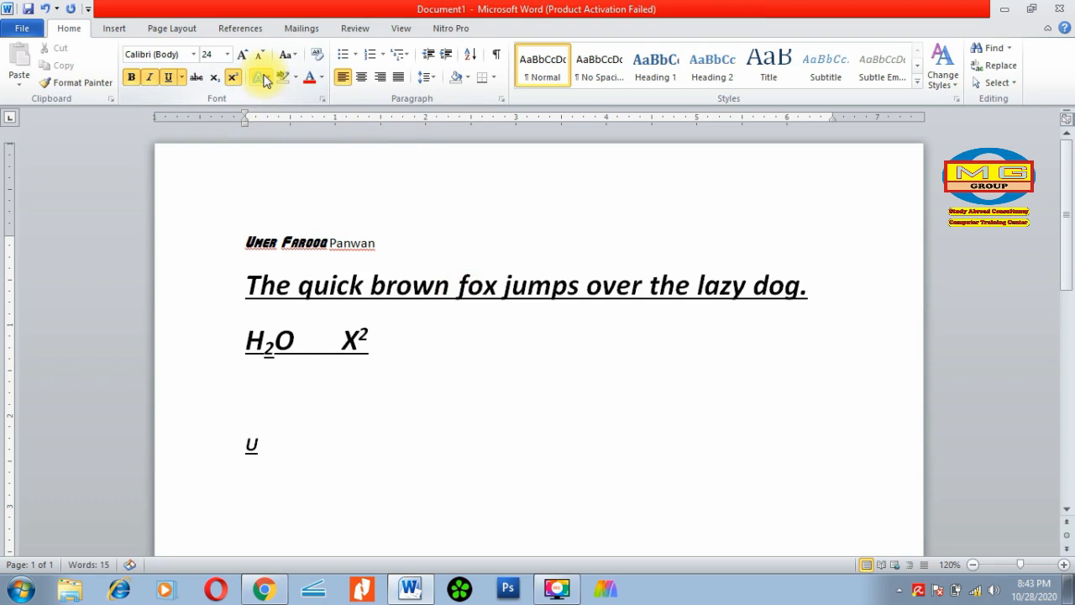
type("mer")
left_click(201, 452)
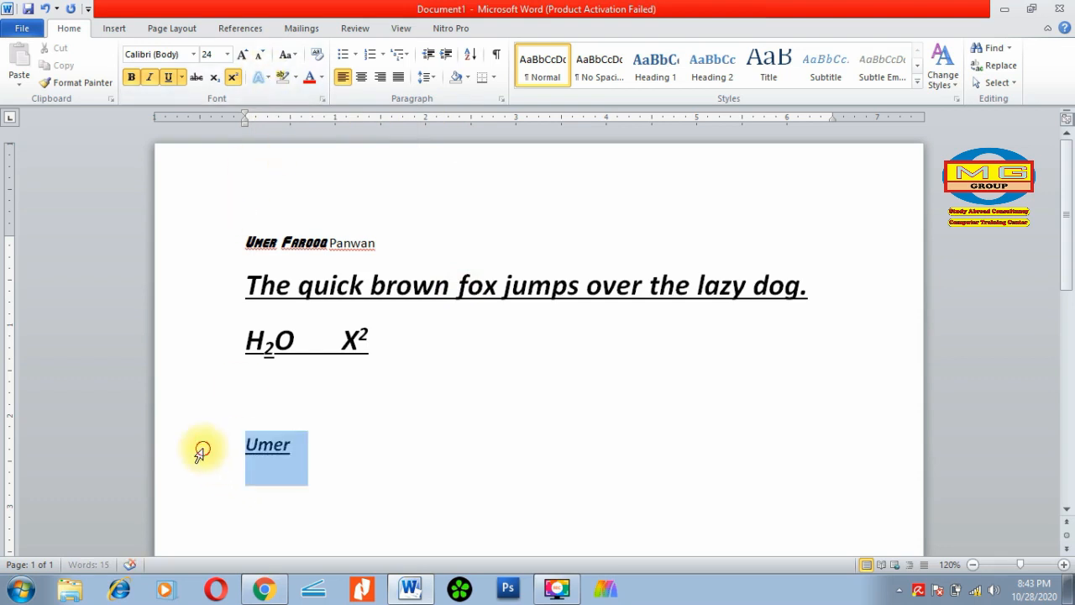
left_click(170, 81)
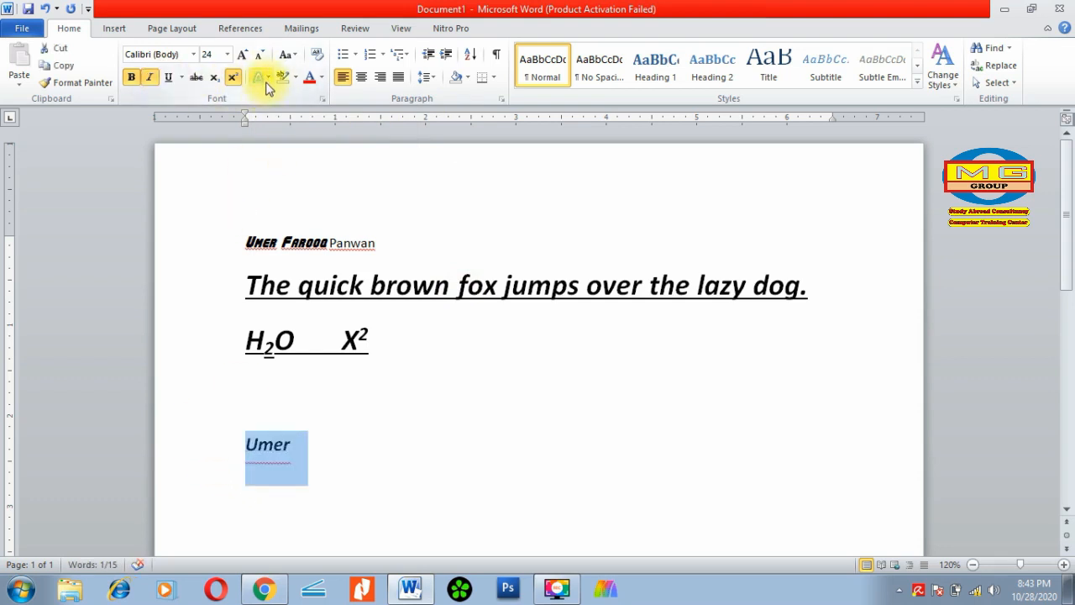
Step: Apply the solid orange preset text effect to the first name below the formulas
left_click(266, 81)
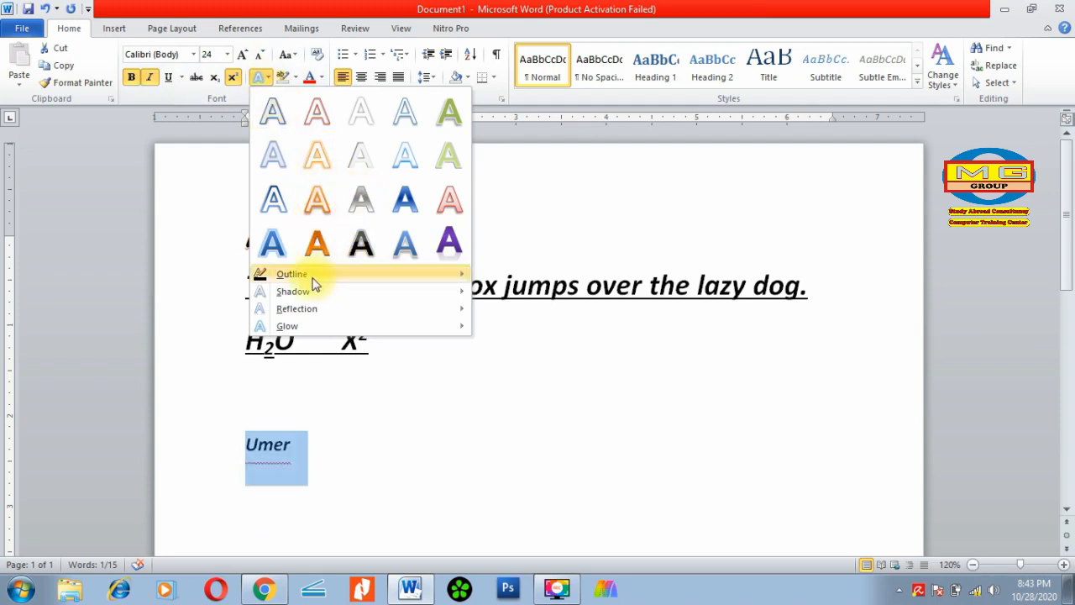
mouse_move(304, 311)
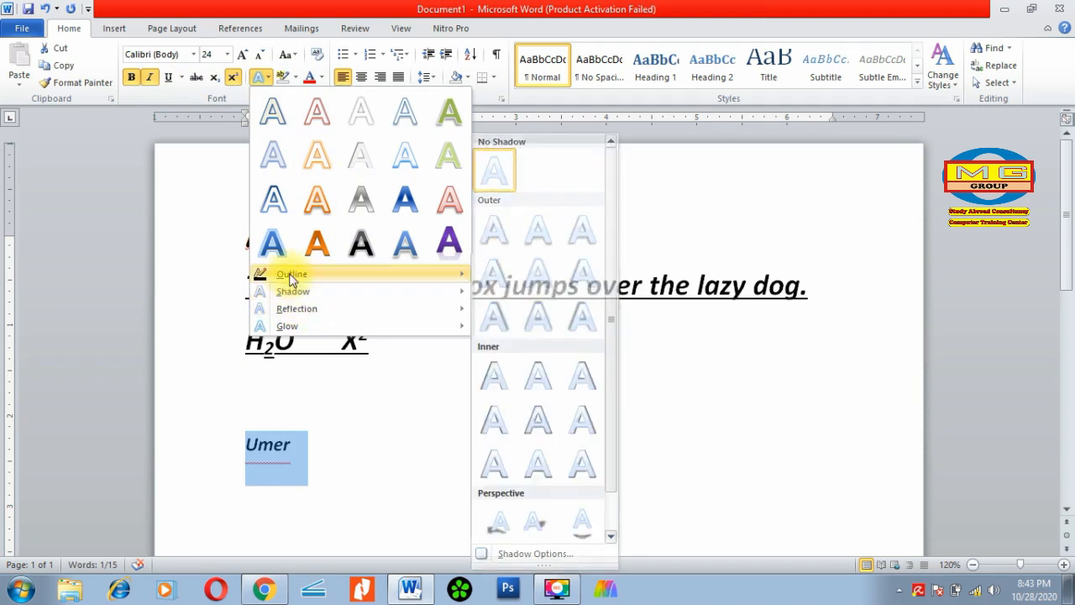
mouse_move(292, 280)
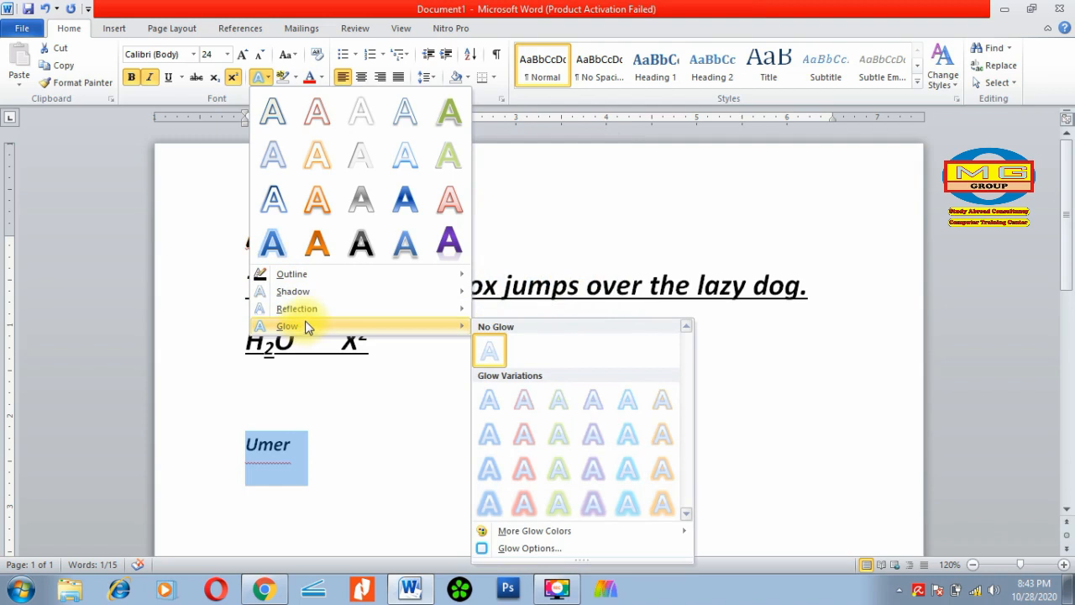
left_click(316, 244)
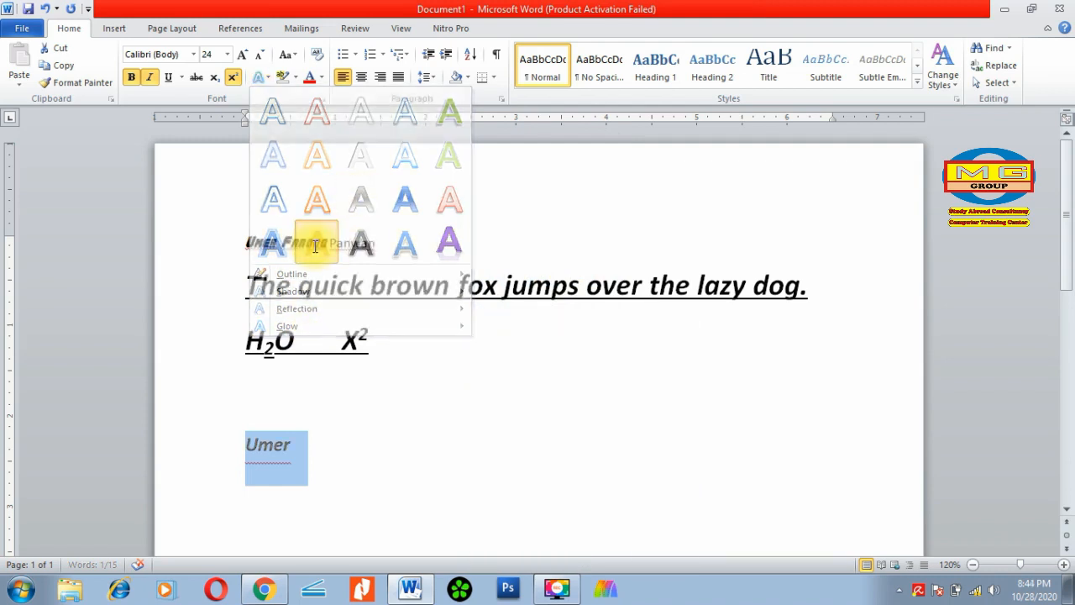
Step: Enlarge the first name below the formulas to 72 pt and reapply the solid orange text effect
left_click(242, 56)
left_click(242, 57)
left_click(242, 56)
left_click(241, 57)
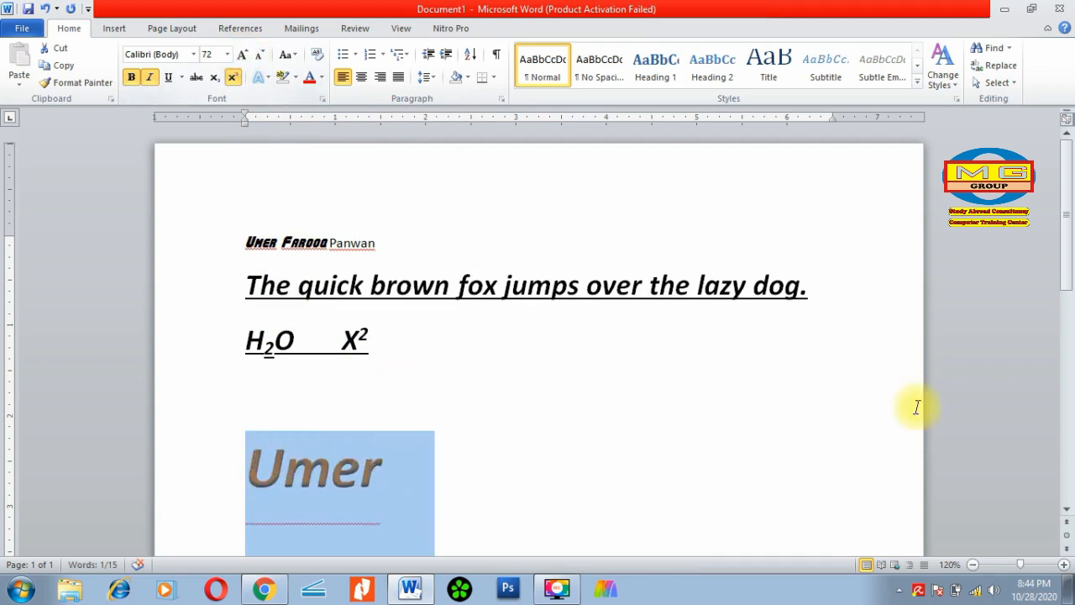
left_click_drag(1073, 204, 1072, 273)
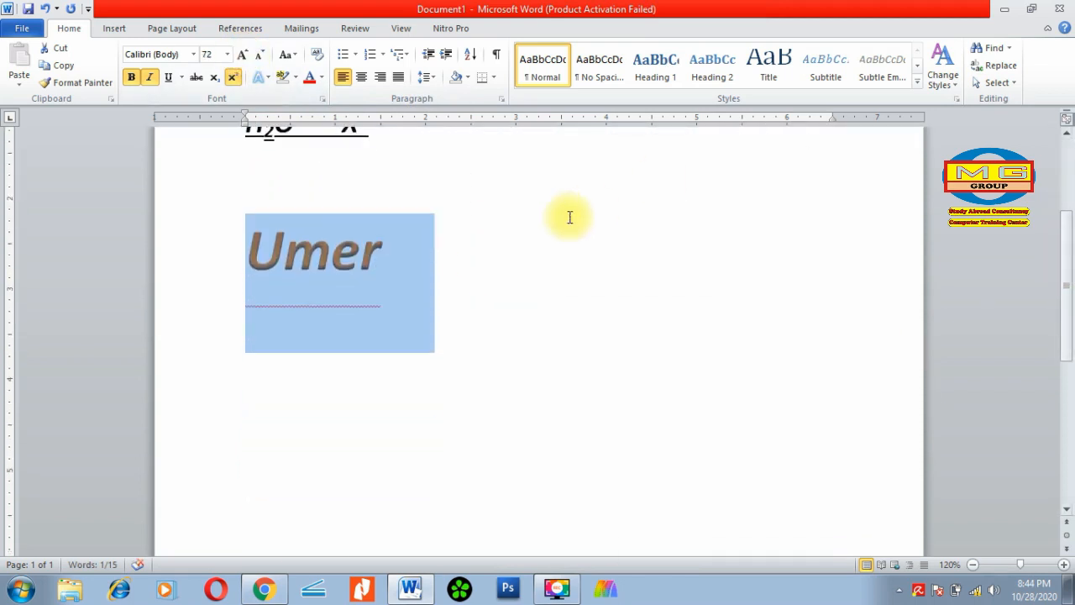
left_click(262, 77)
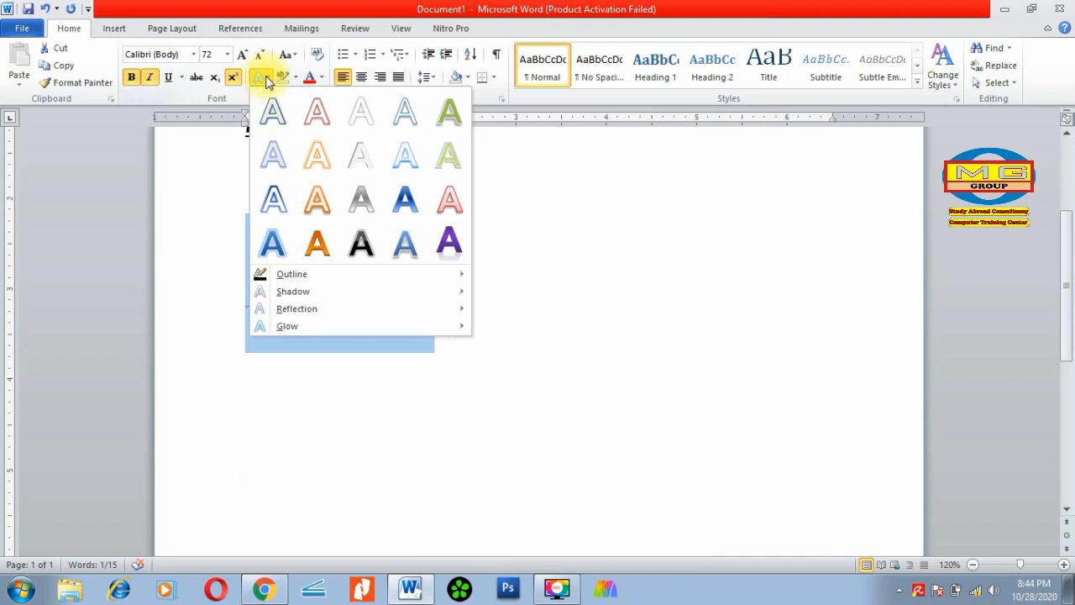
left_click(314, 222)
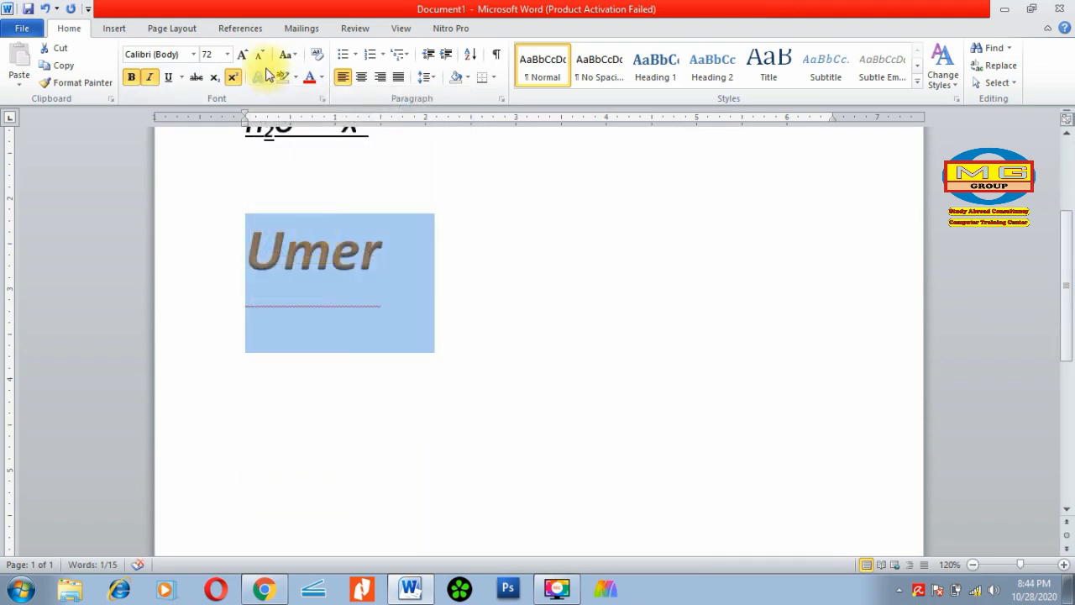
Step: Give the 72 pt name an outline in a dark red theme colour
left_click(266, 79)
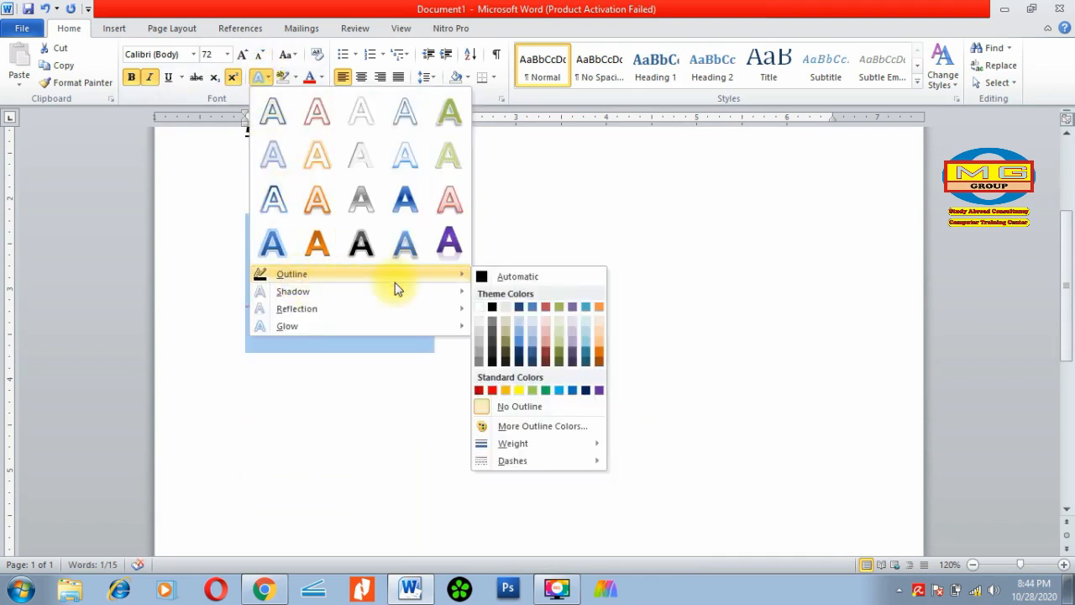
mouse_move(389, 277)
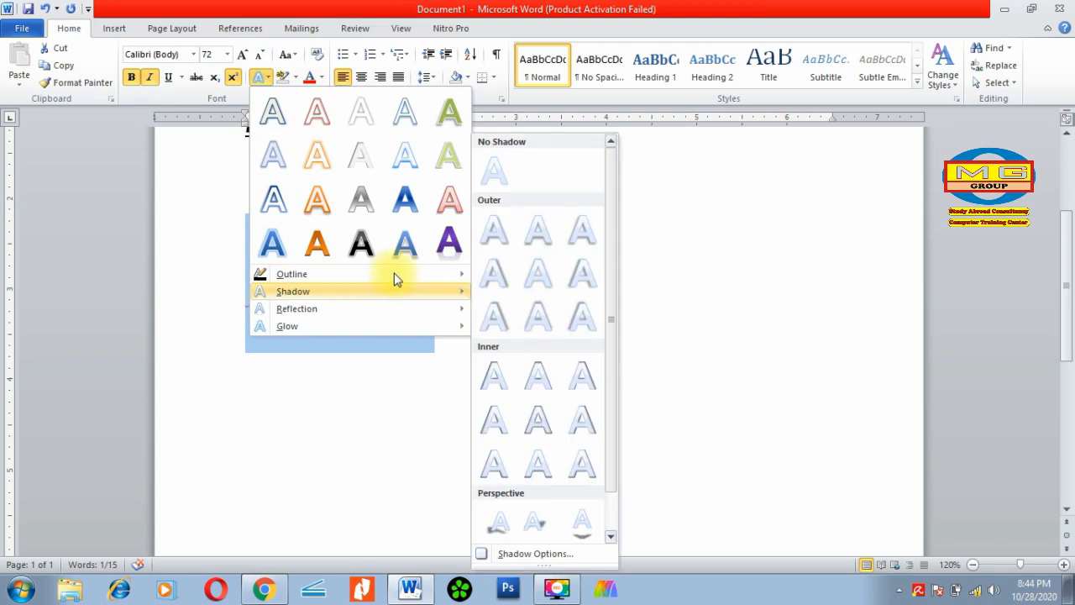
mouse_move(338, 283)
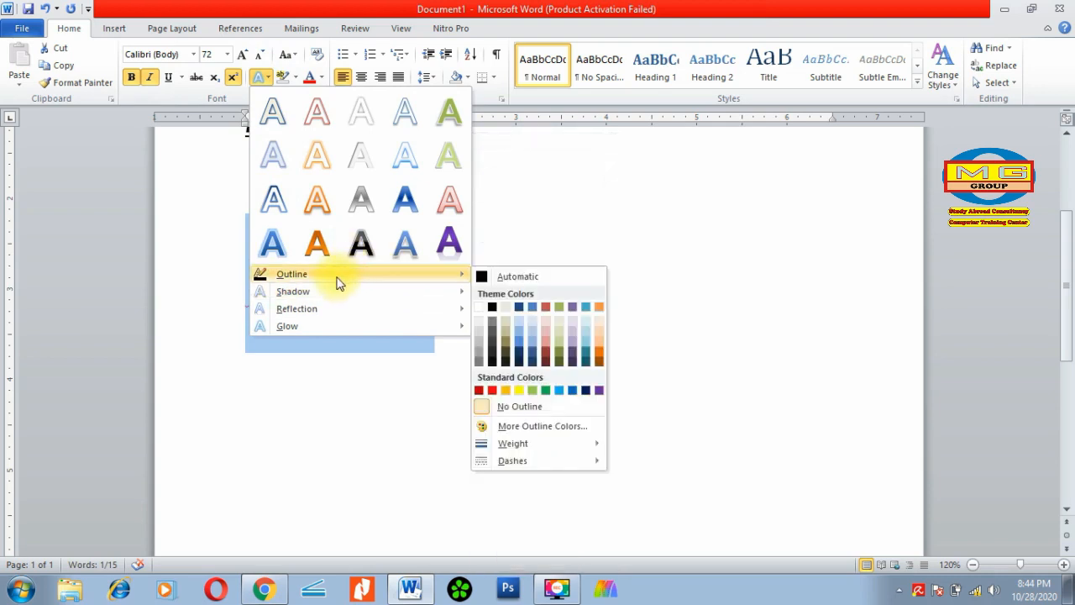
left_click(546, 354)
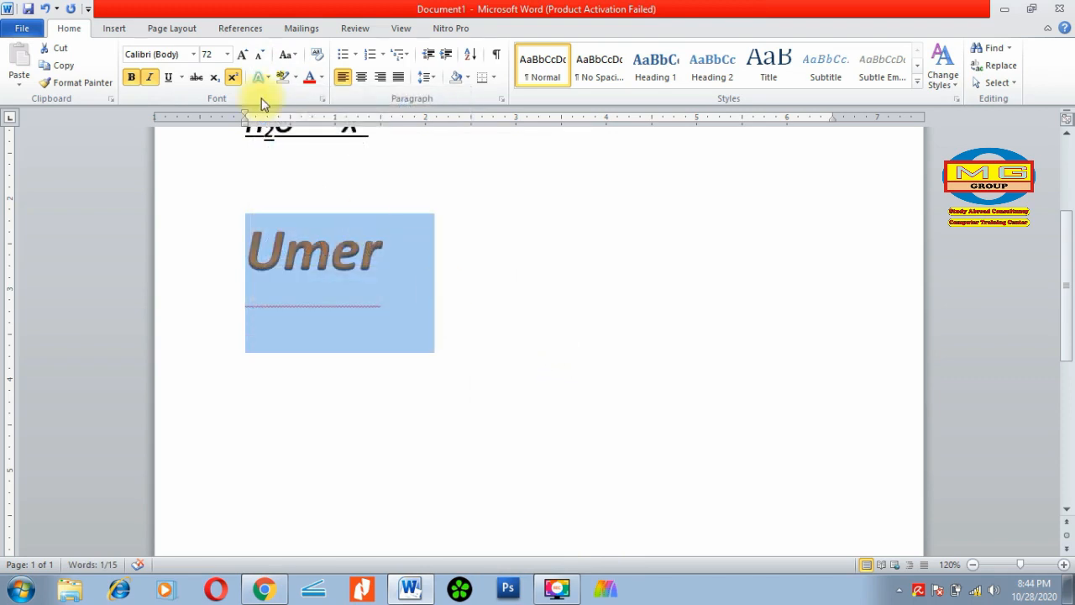
Step: Change the outline of the 72 pt name to the standard red colour
left_click(268, 79)
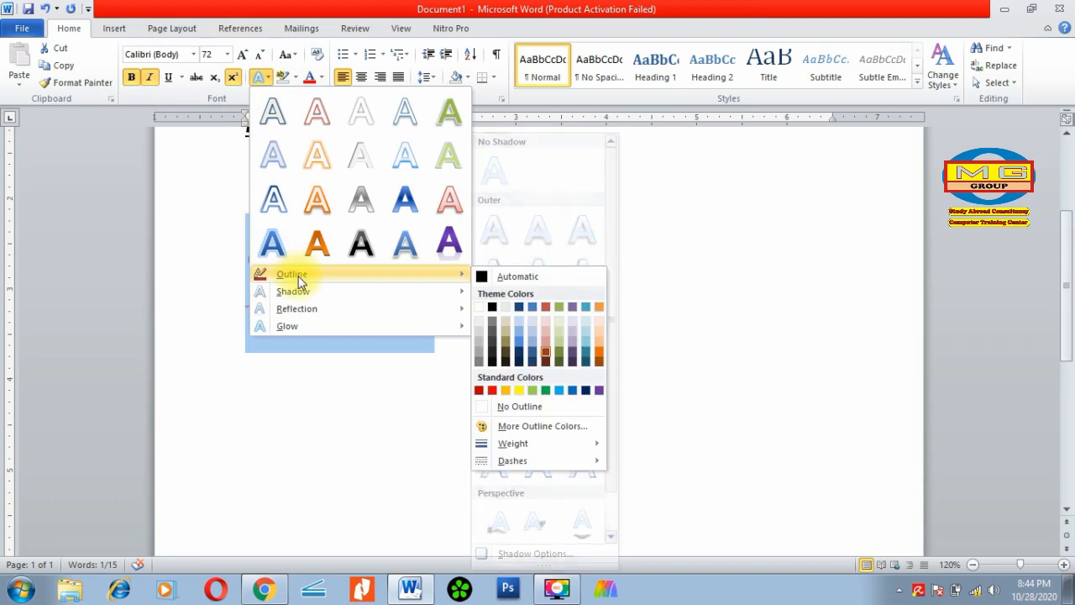
left_click(493, 390)
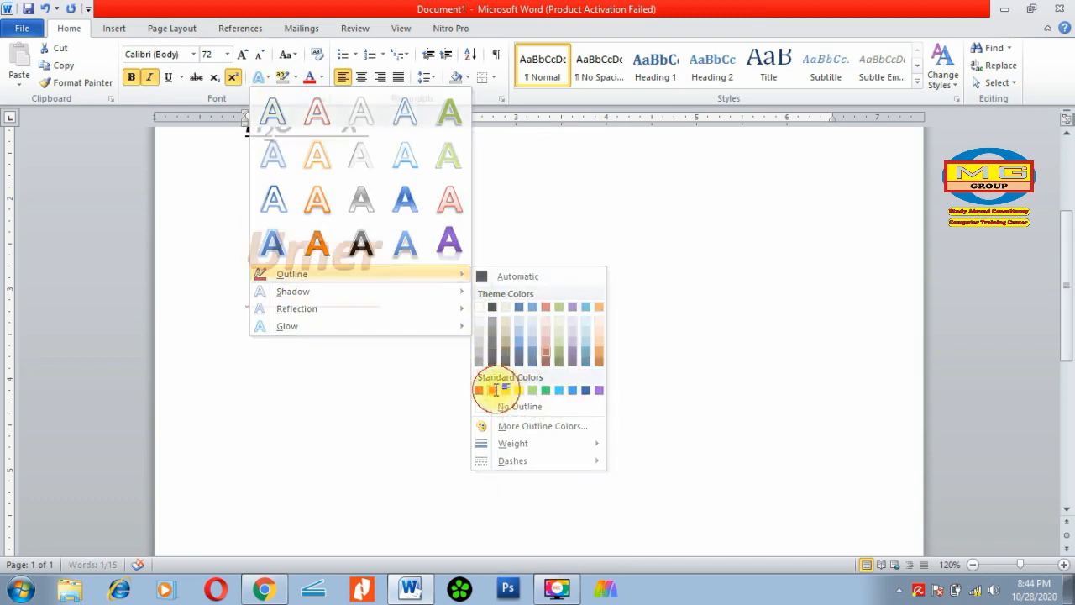
left_click(340, 303)
Step: Set the outline weight of the 72 pt name to 6 pt
left_click(204, 240)
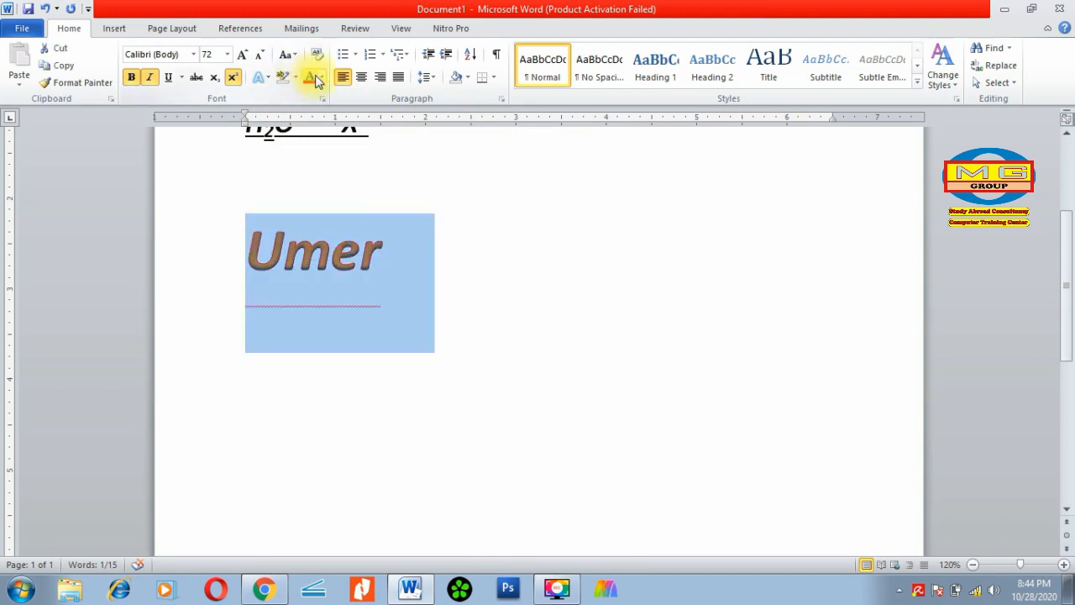
left_click(262, 78)
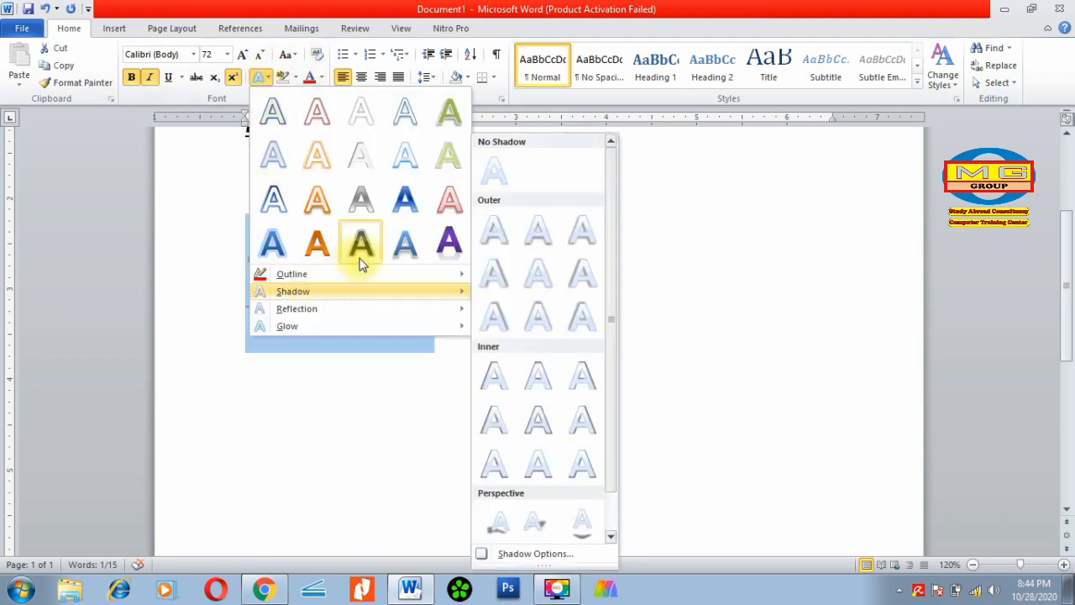
mouse_move(360, 278)
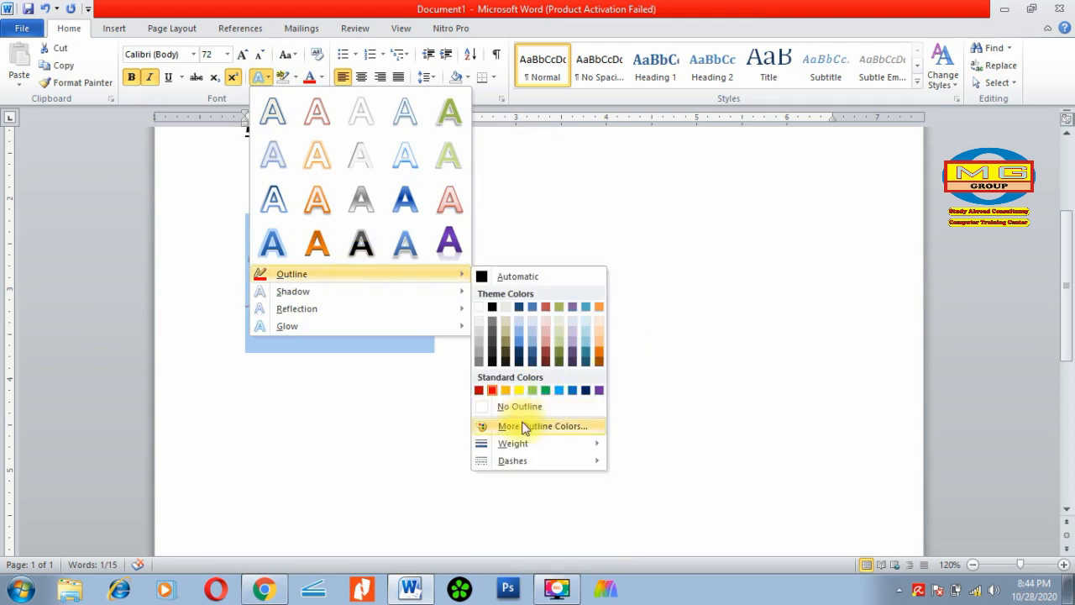
mouse_move(514, 442)
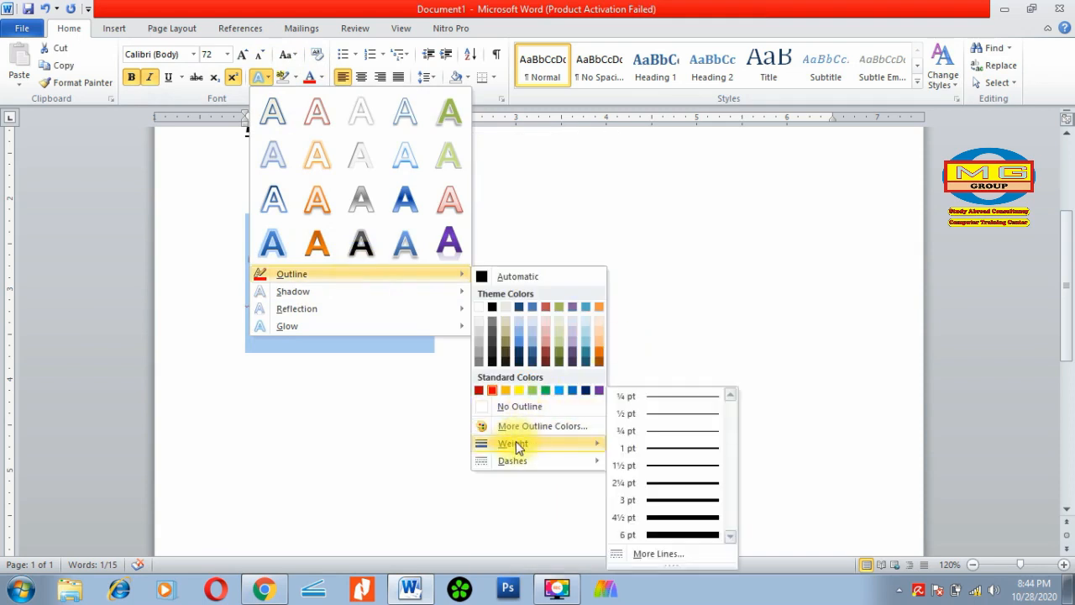
left_click(660, 535)
left_click(440, 319)
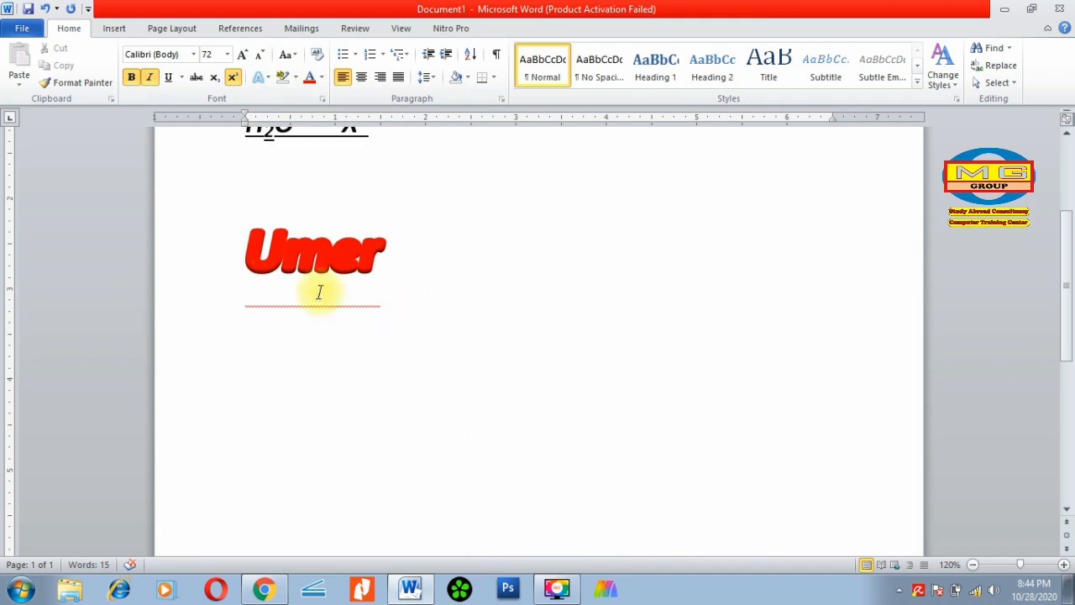
Step: Reduce the red outline of the 72 pt name to a thinner weight and keep the name selected
left_click(205, 260)
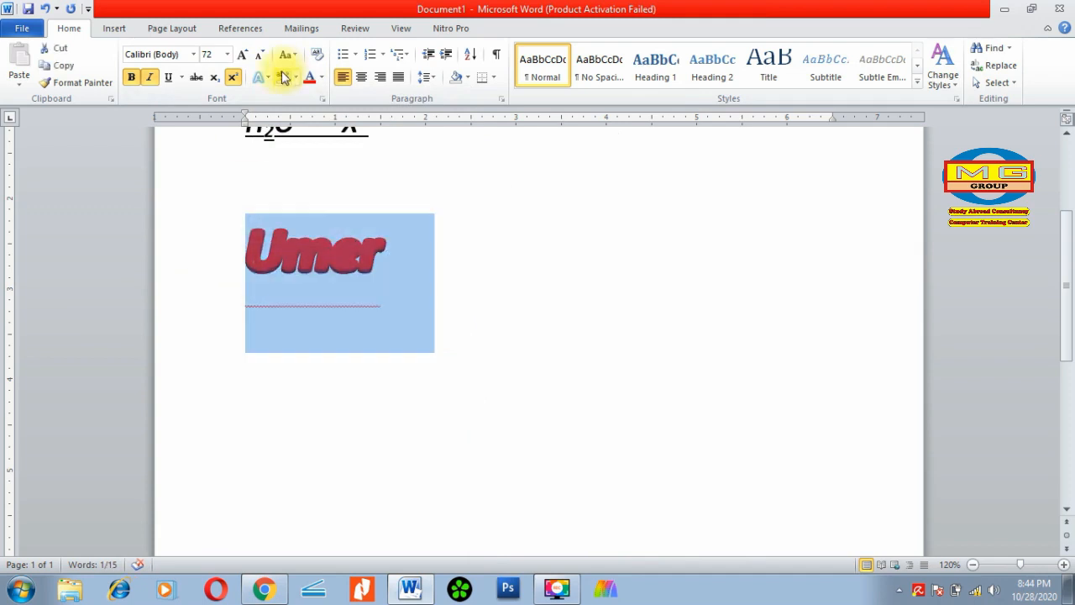
left_click(270, 75)
mouse_move(296, 273)
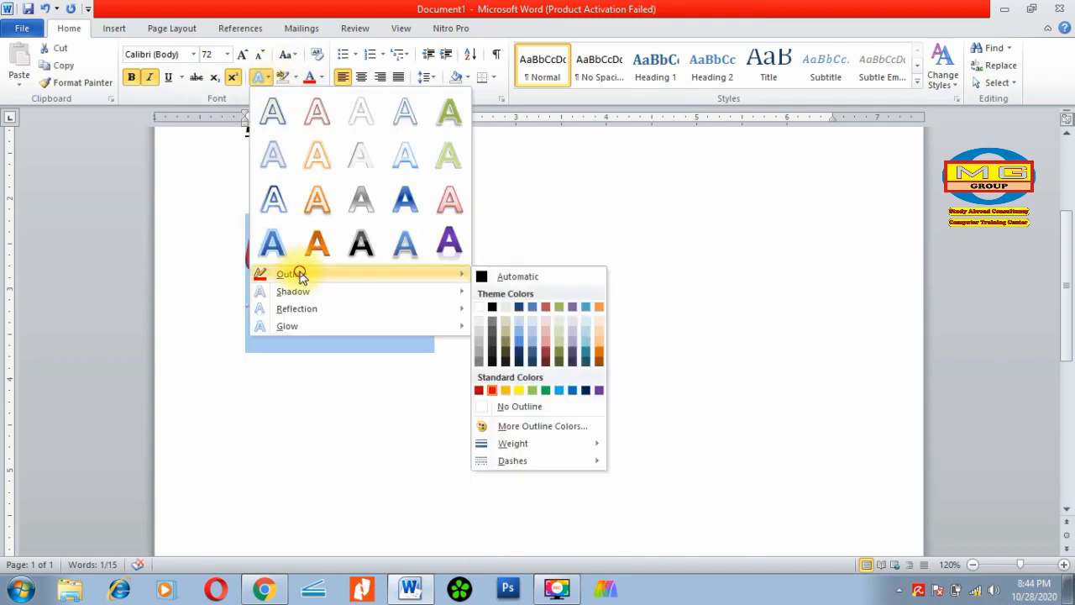
mouse_move(536, 445)
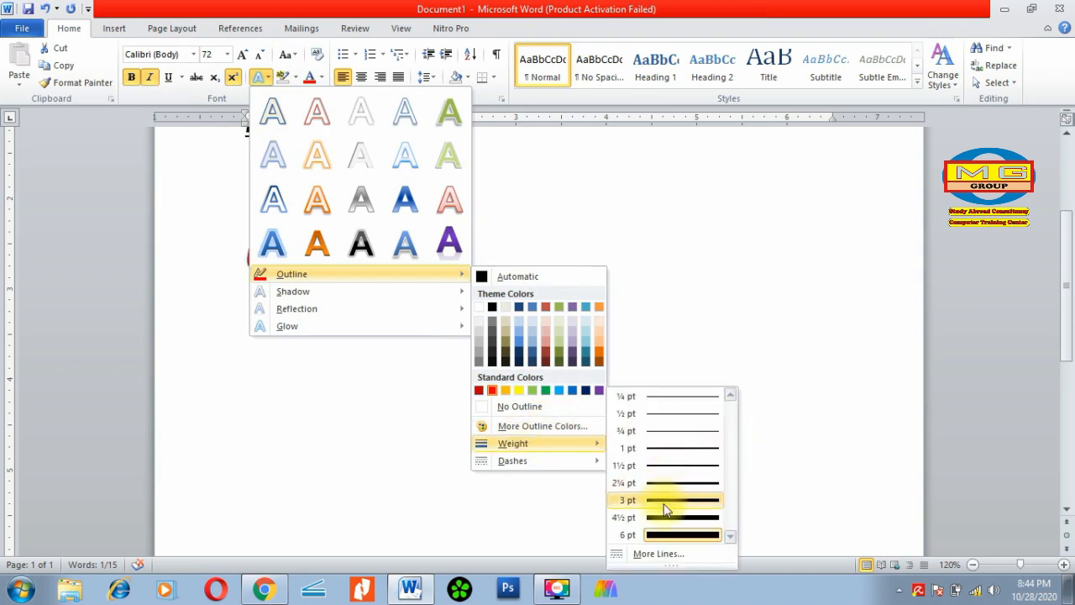
left_click(670, 474)
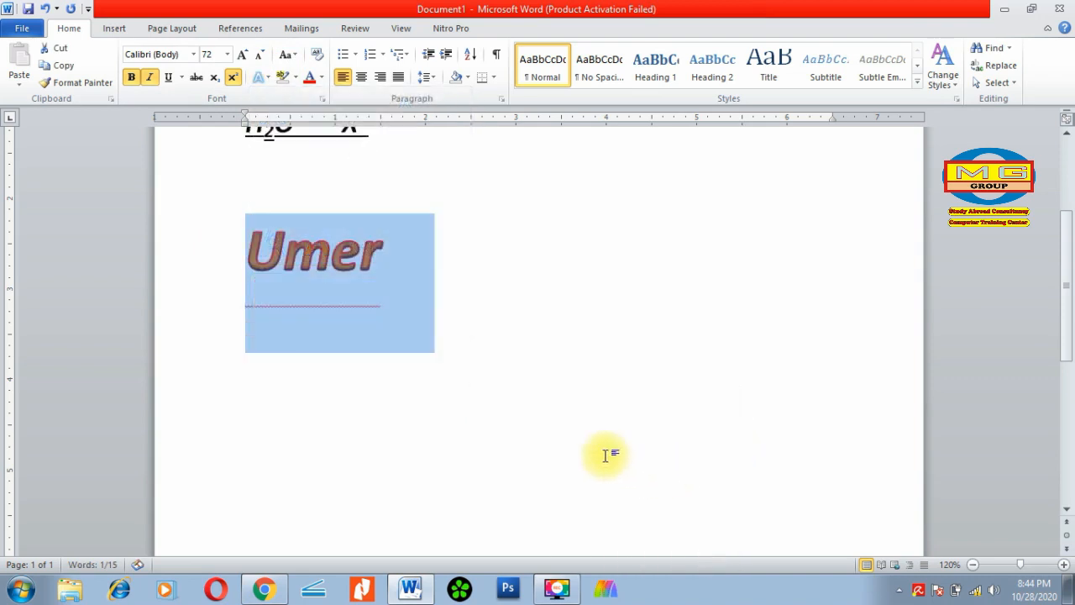
left_click(581, 454)
left_click(204, 257)
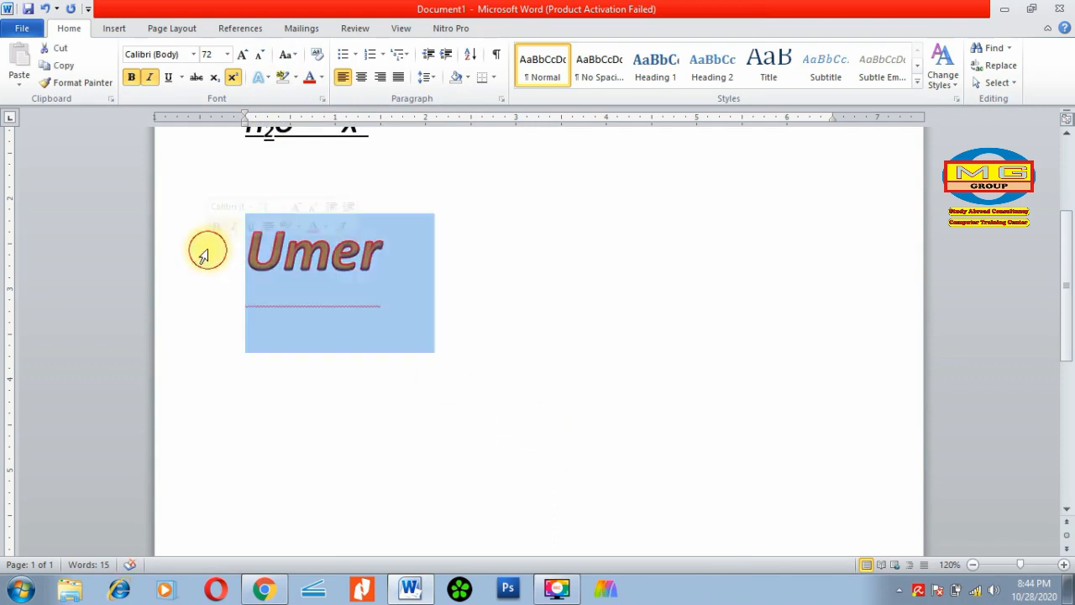